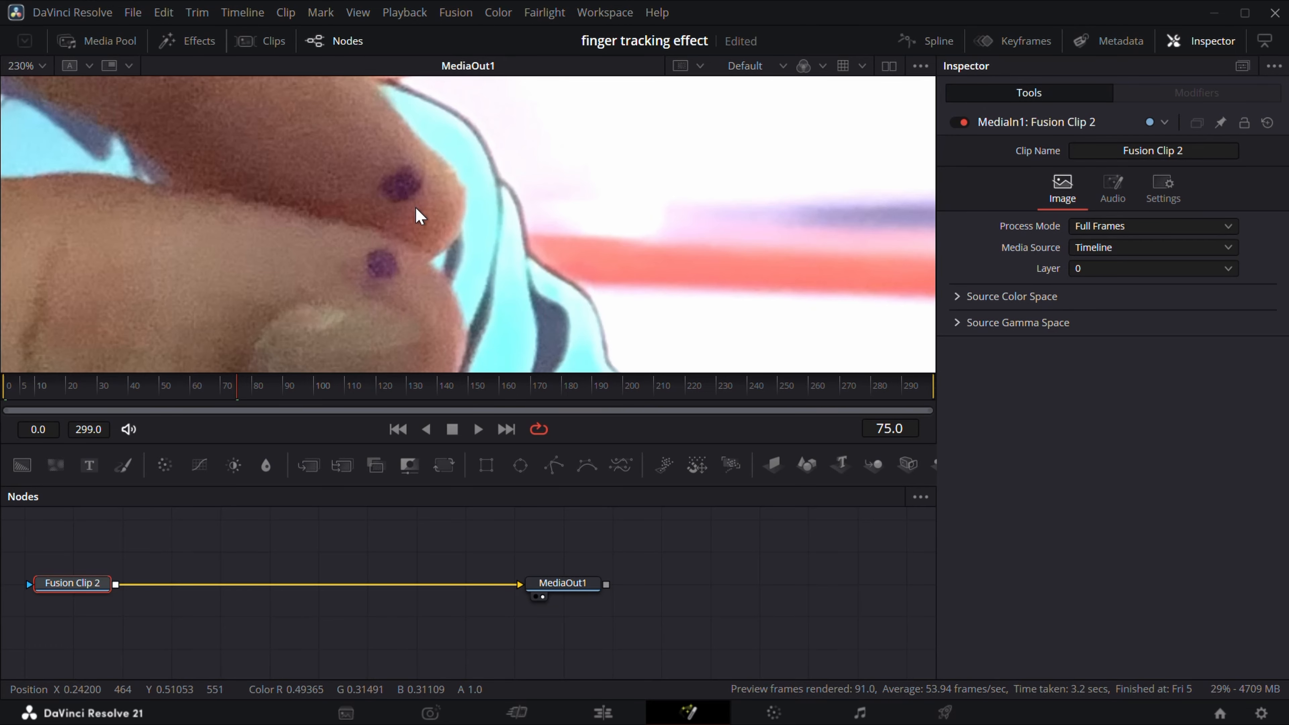
# Insert a Tracker node between Fusion Clip 2 and MediaOut1.
pyautogui.scroll(-5, 417, 215)
pyautogui.scroll(-3, 482, 269)
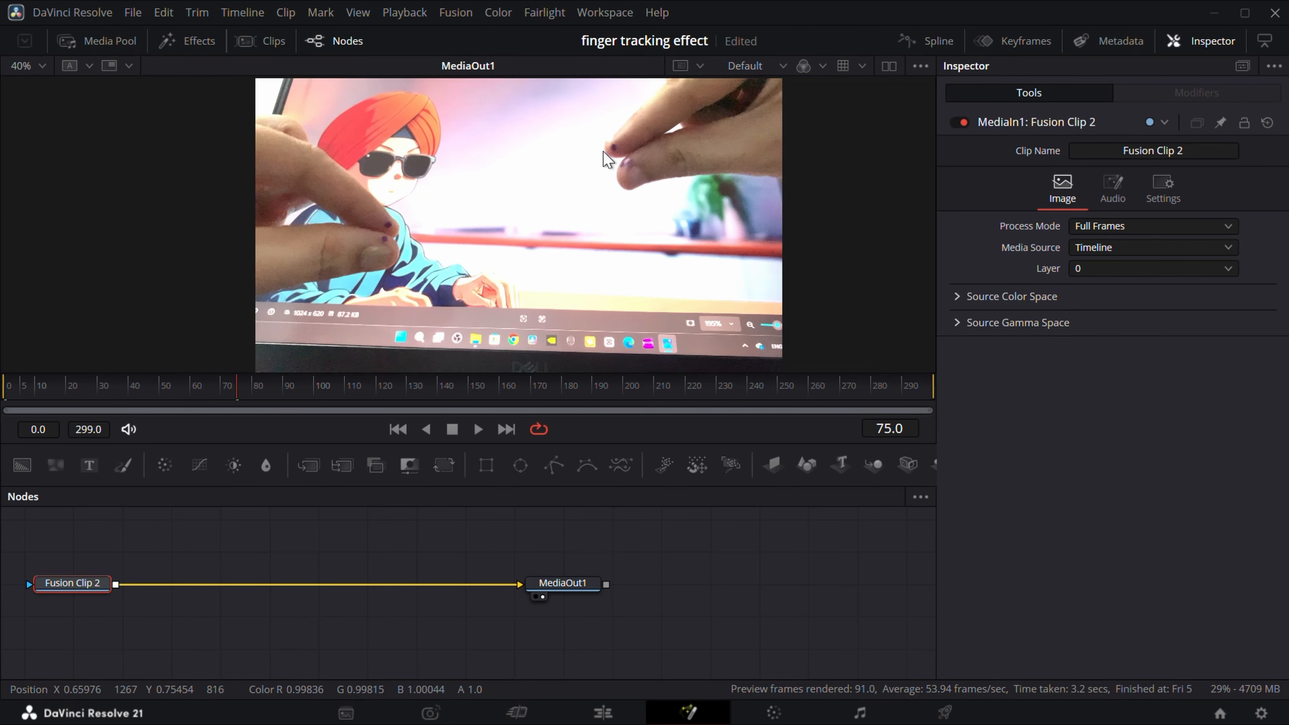
pyautogui.scroll(1, 612, 147)
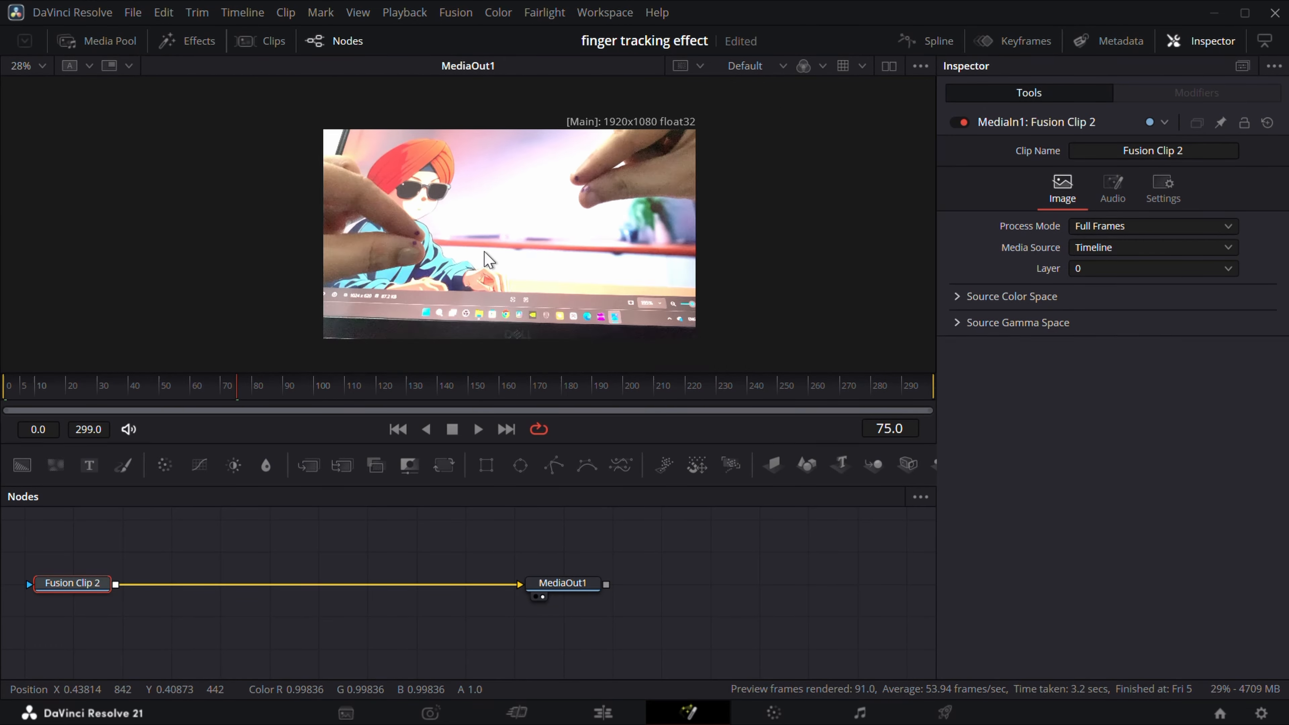
pyautogui.scroll(-1, 479, 255)
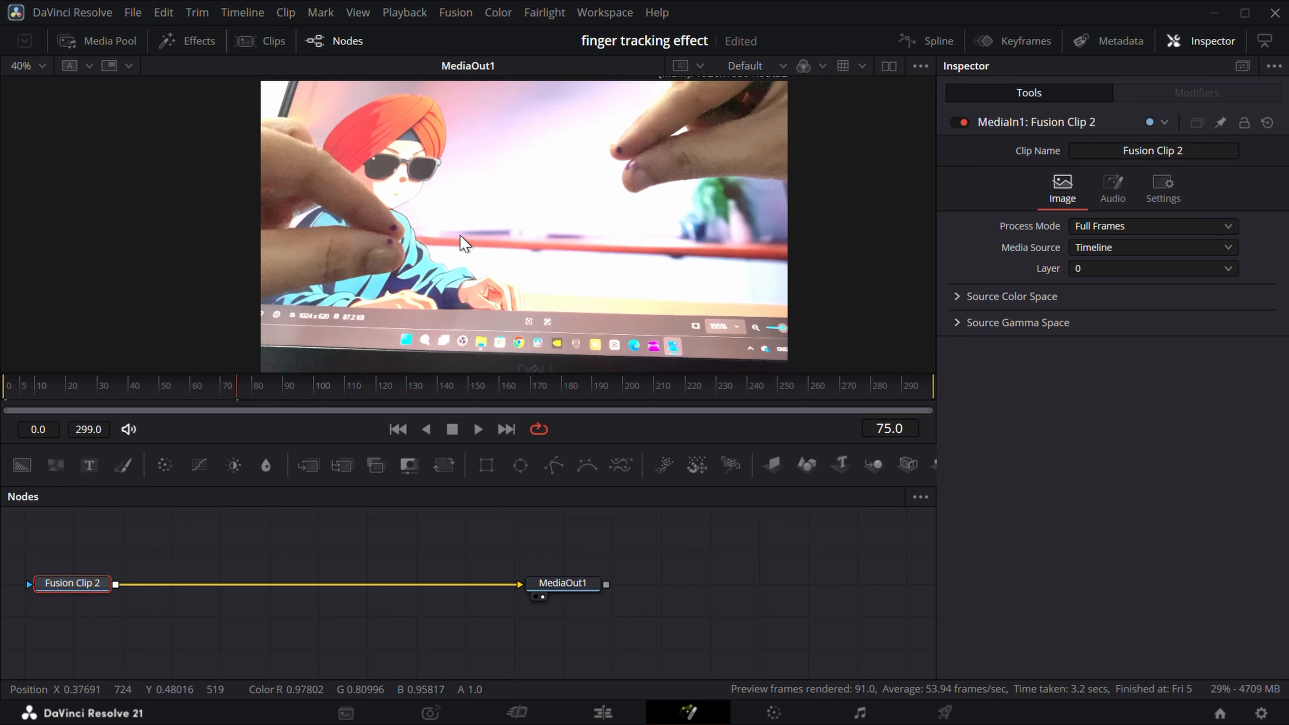
pyautogui.hotkey('shift', 'space')
pyautogui.write('tra')
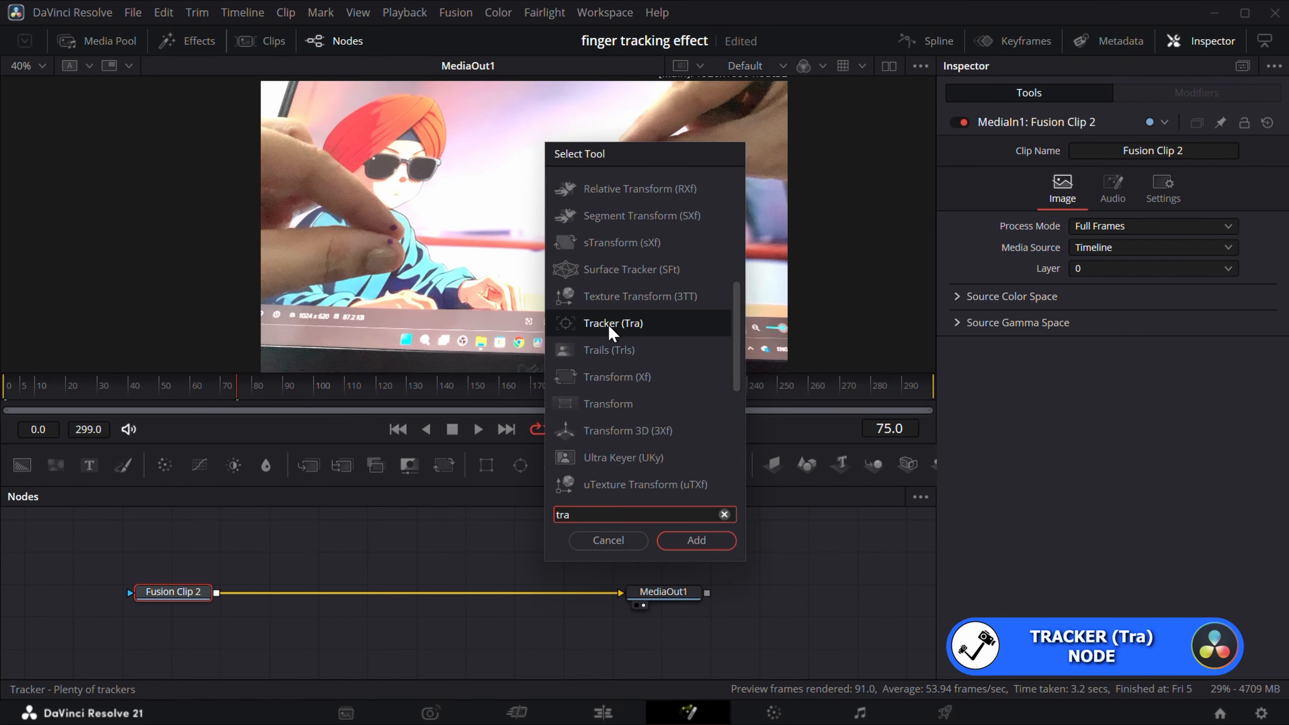
pyautogui.click(696, 540)
pyautogui.moveTo(274, 592); pyautogui.dragTo(323, 602)
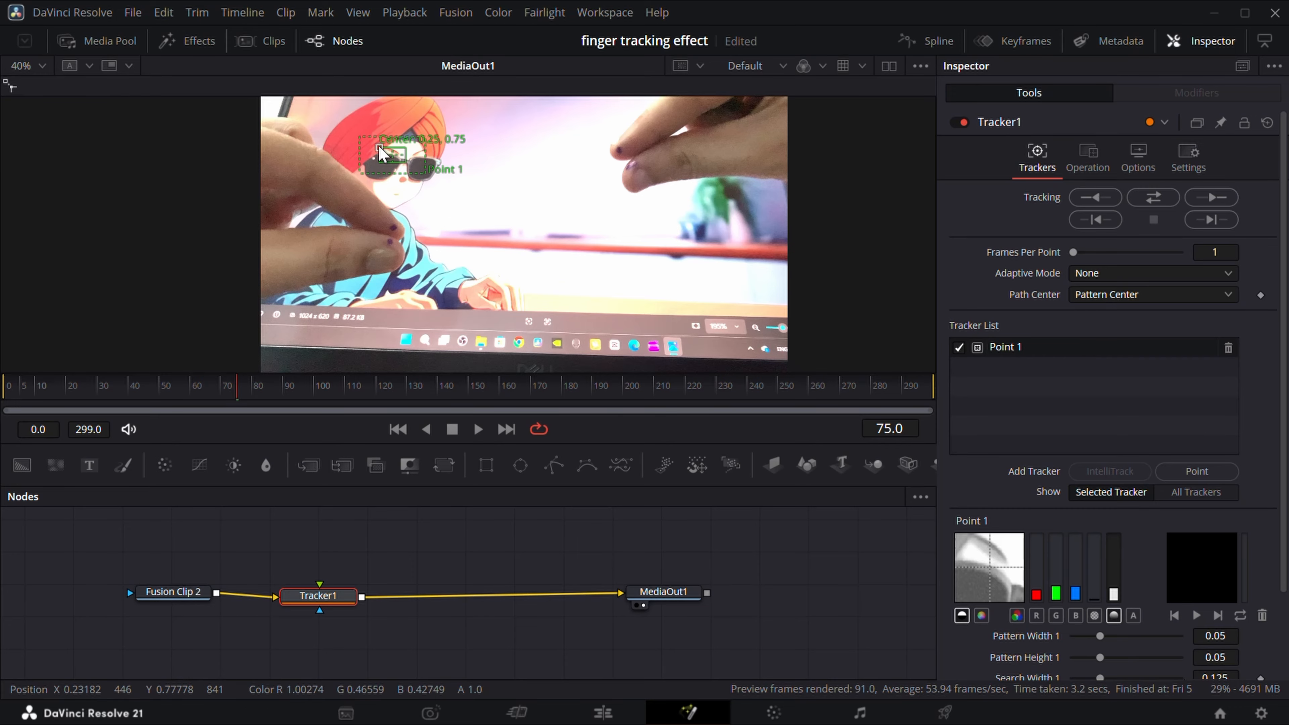
# Fit Point 1's pattern box onto the mark on the upper left fingertip and track it in both directions.
pyautogui.moveTo(385, 152); pyautogui.dragTo(382, 233)
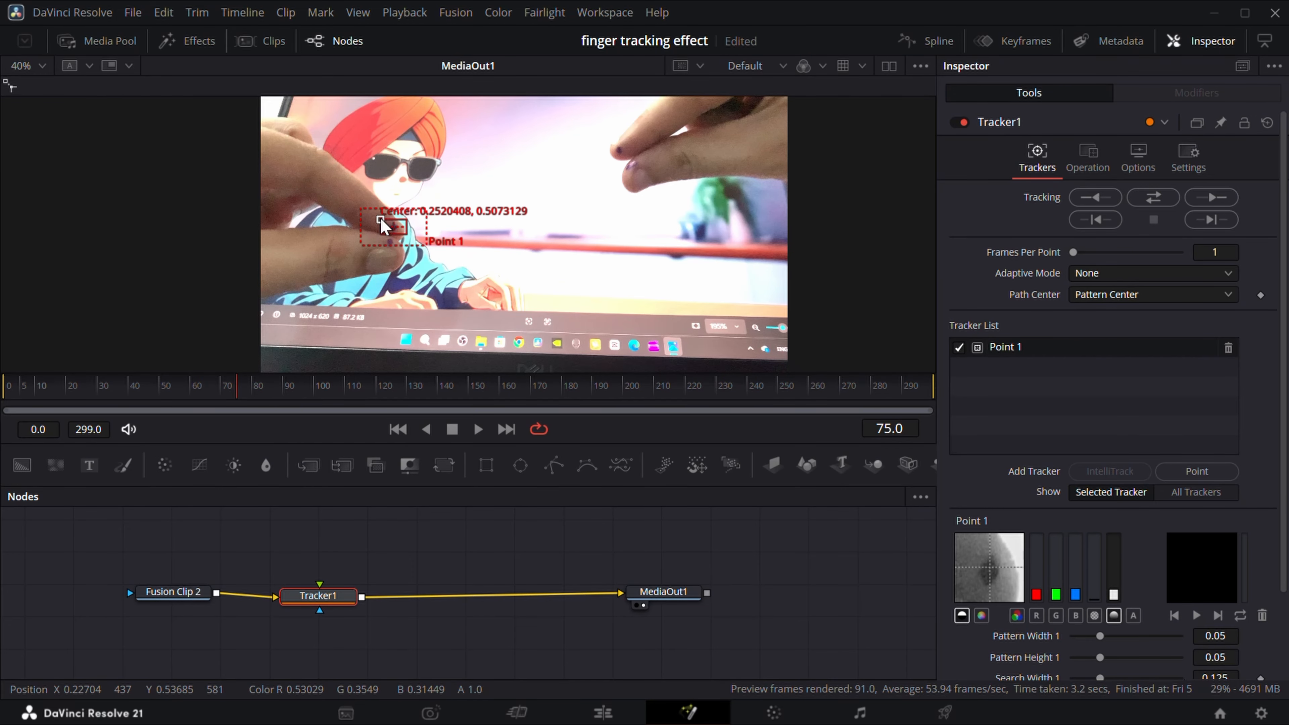
pyautogui.scroll(5, 396, 234)
pyautogui.moveTo(480, 238); pyautogui.dragTo(432, 222)
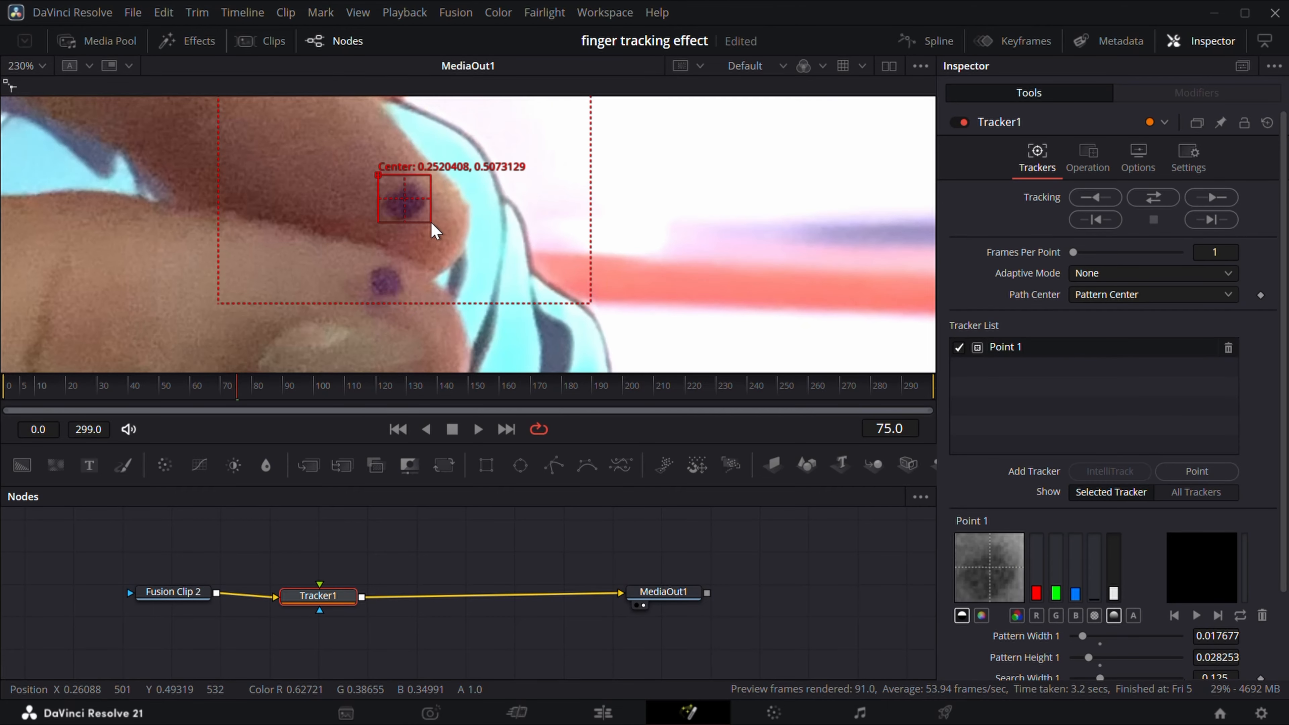
pyautogui.scroll(-3, 449, 226)
pyautogui.scroll(-2, 453, 233)
pyautogui.click(1153, 197)
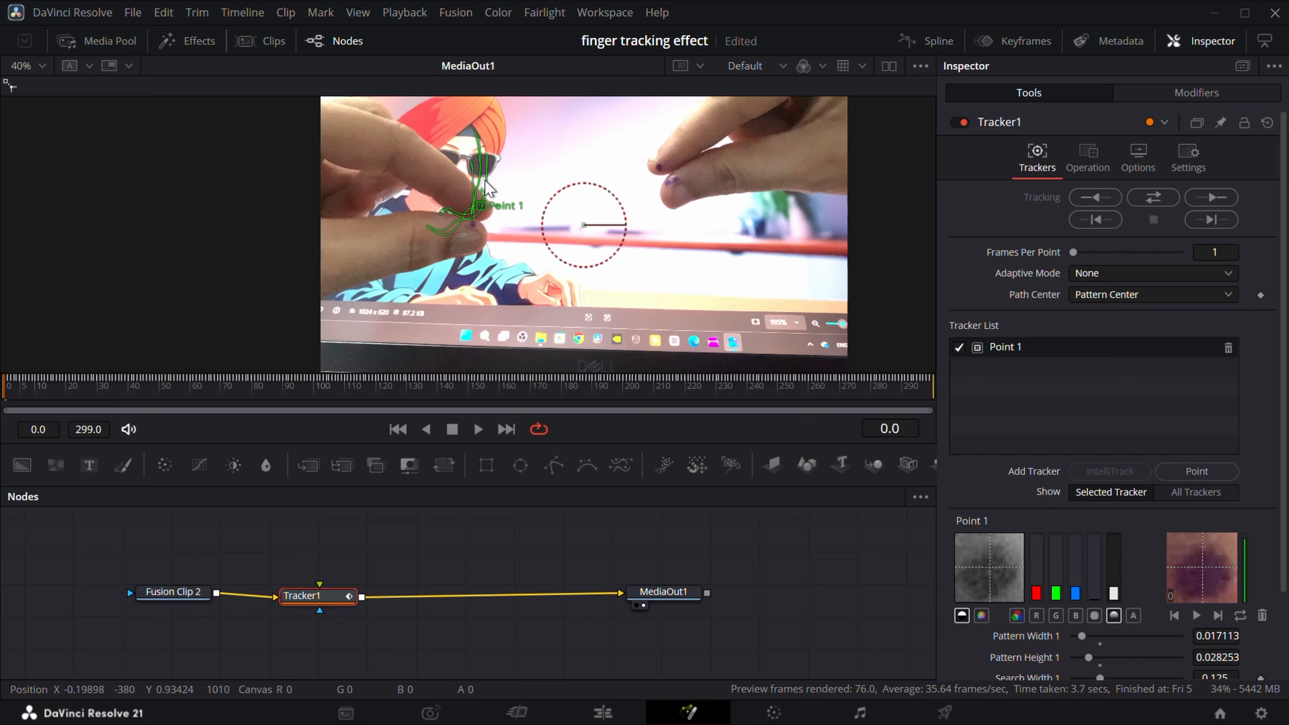
# Disable Point 1, add Point 2 and fit its pattern box onto the lower left fingertip mark.
pyautogui.click(959, 348)
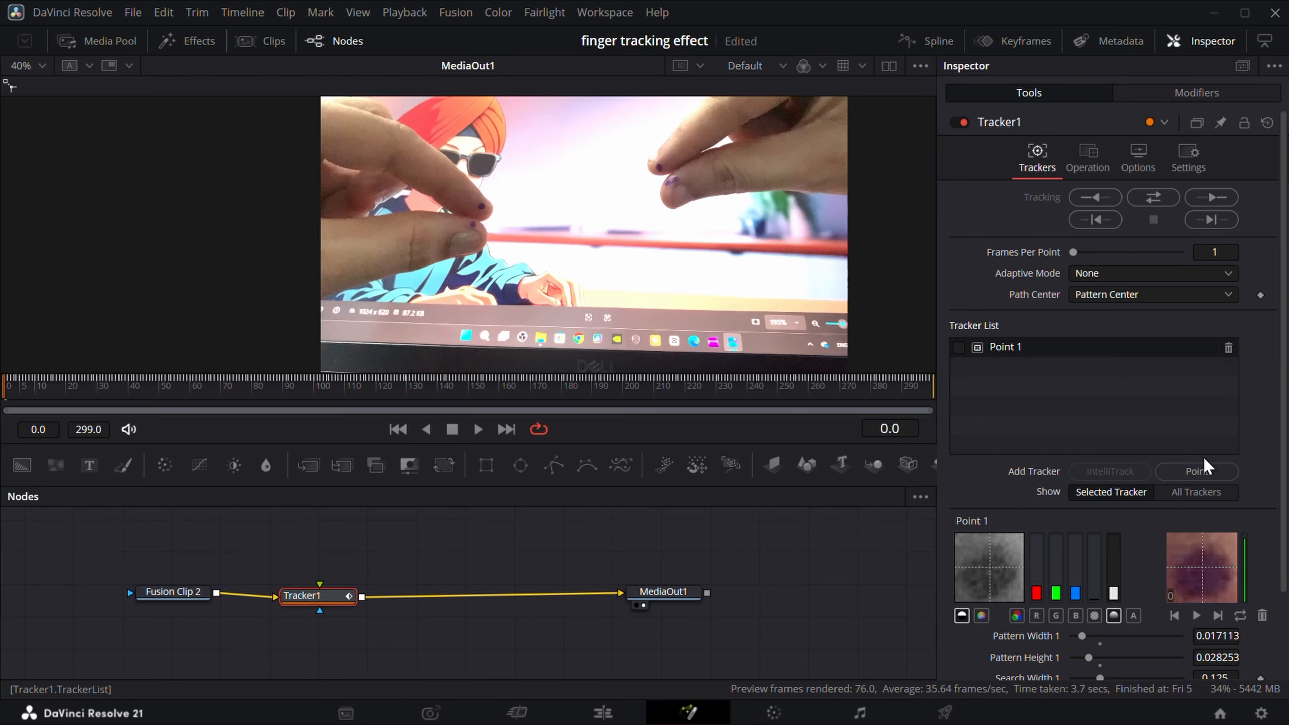
pyautogui.click(1206, 479)
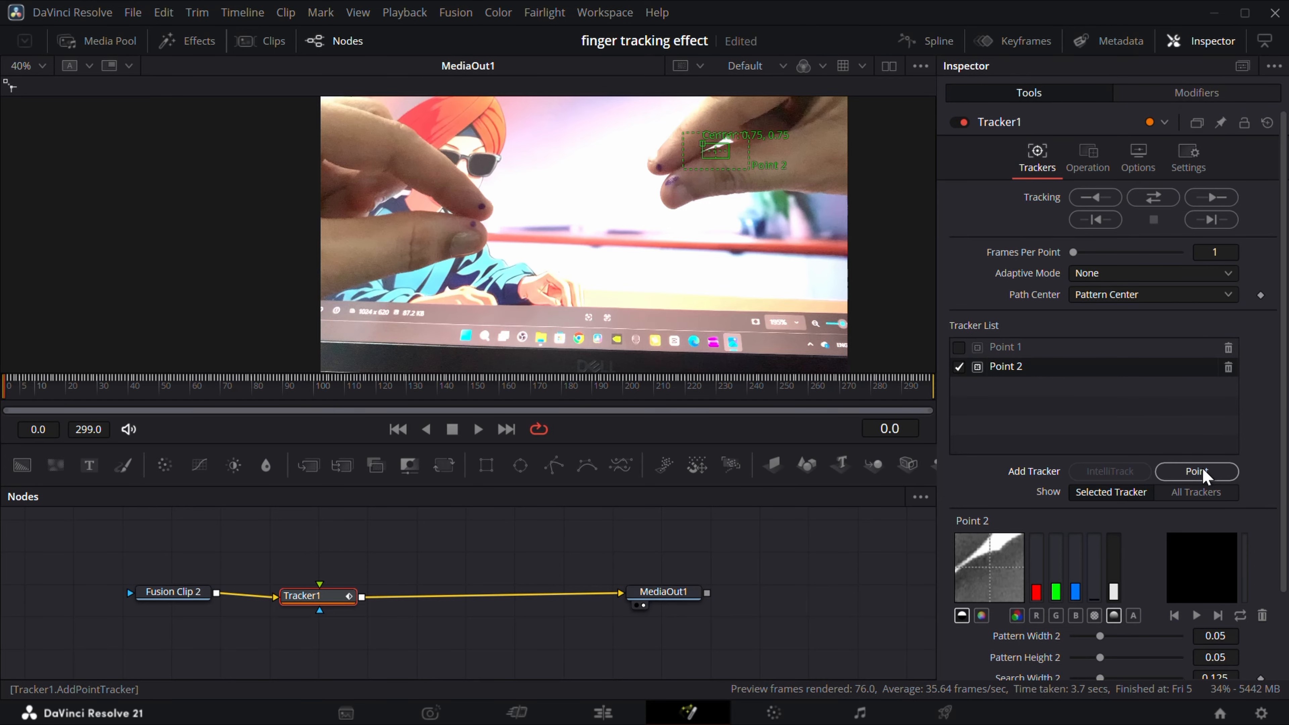
pyautogui.moveTo(702, 153); pyautogui.dragTo(439, 225)
pyautogui.scroll(10, 486, 228)
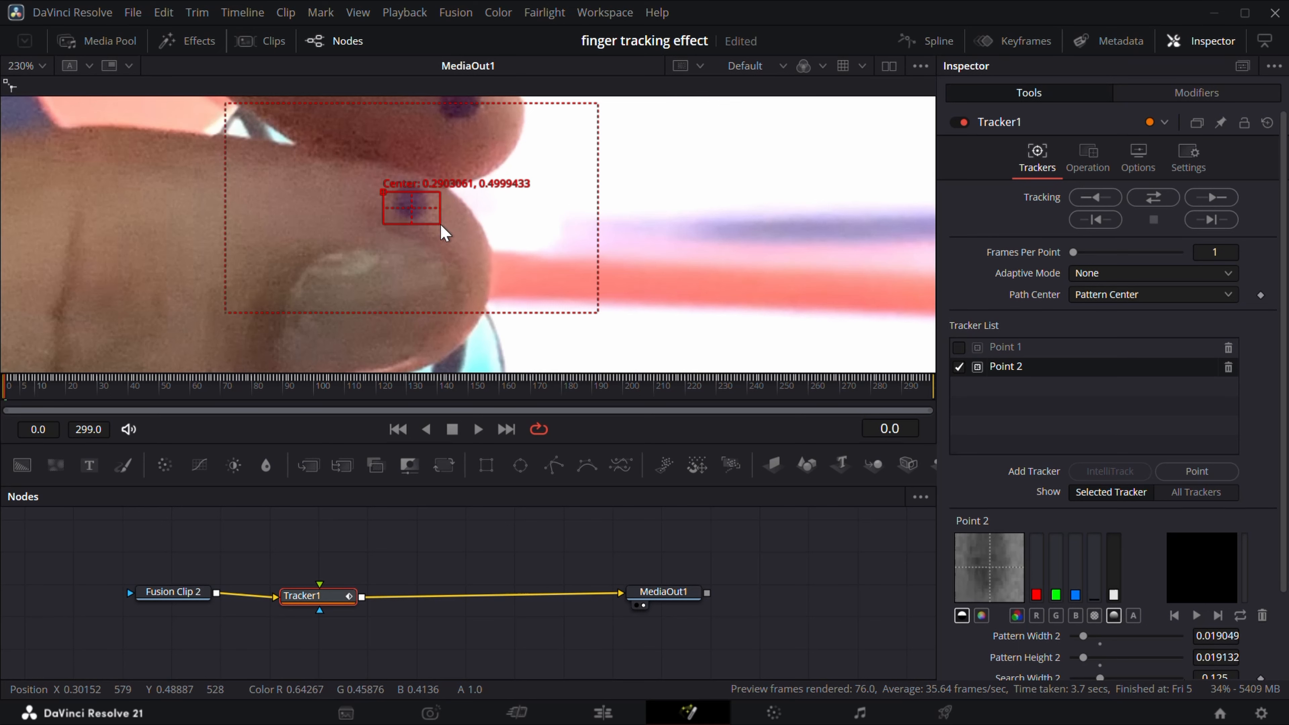
pyautogui.moveTo(383, 192); pyautogui.dragTo(385, 193)
pyautogui.scroll(-10, 384, 193)
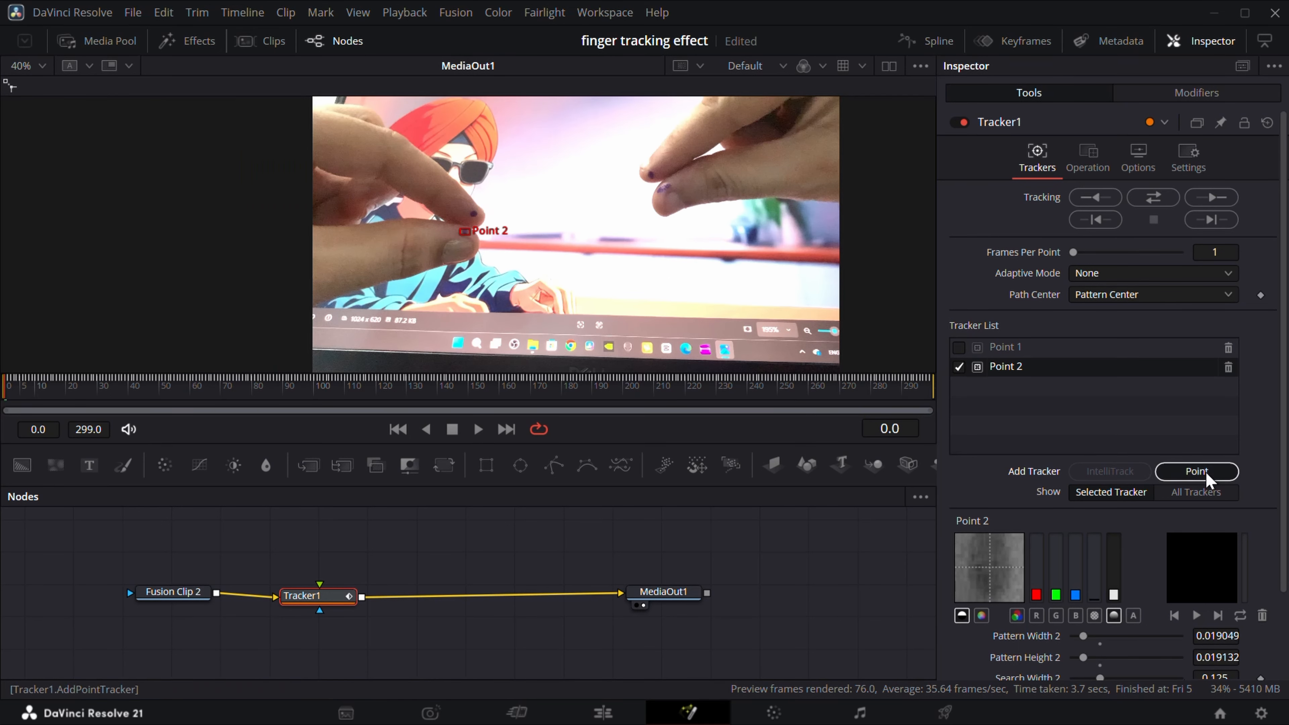
# Add Point 3 and fit its pattern box onto the mark on the upper right fingertip.
pyautogui.click(1197, 471)
pyautogui.moveTo(435, 298); pyautogui.dragTo(639, 171)
pyautogui.scroll(10, 660, 180)
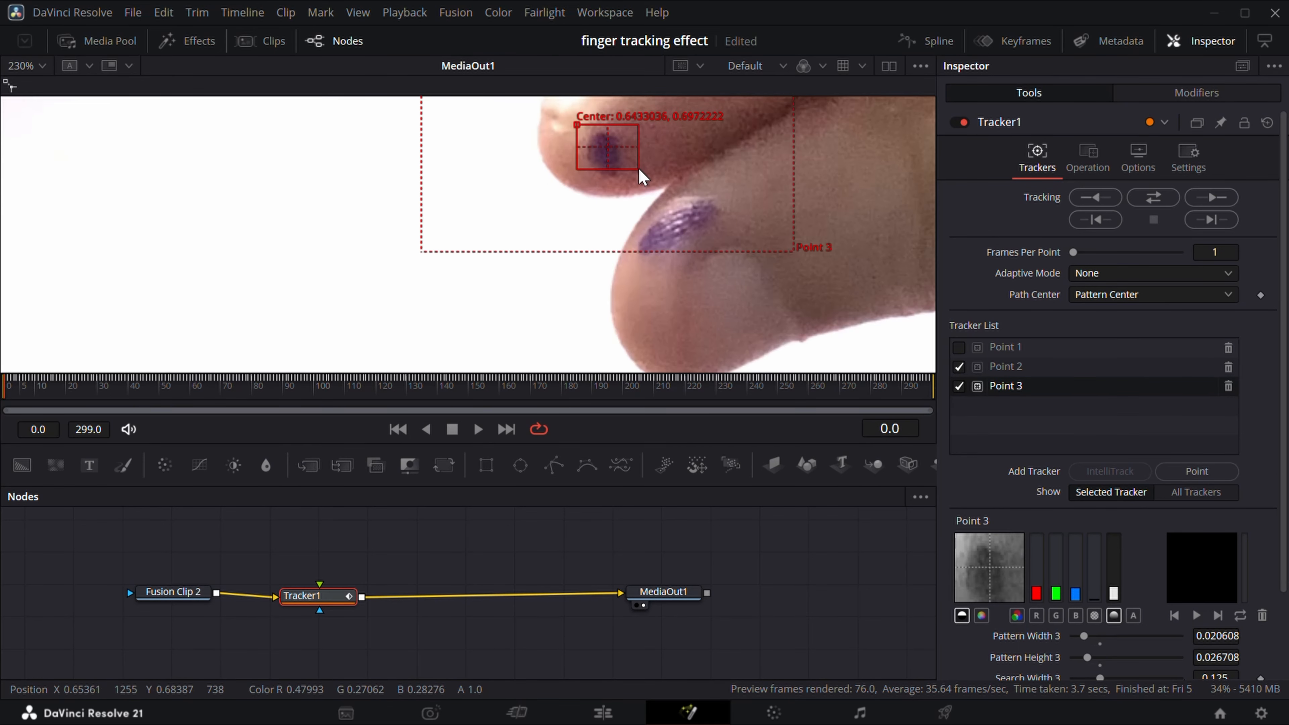
pyautogui.moveTo(578, 125); pyautogui.dragTo(578, 130)
pyautogui.scroll(-4, 617, 166)
# Add Point 4 and fit its pattern box onto the mark on the lower right fingertip.
pyautogui.click(1197, 471)
pyautogui.scroll(-8, 664, 209)
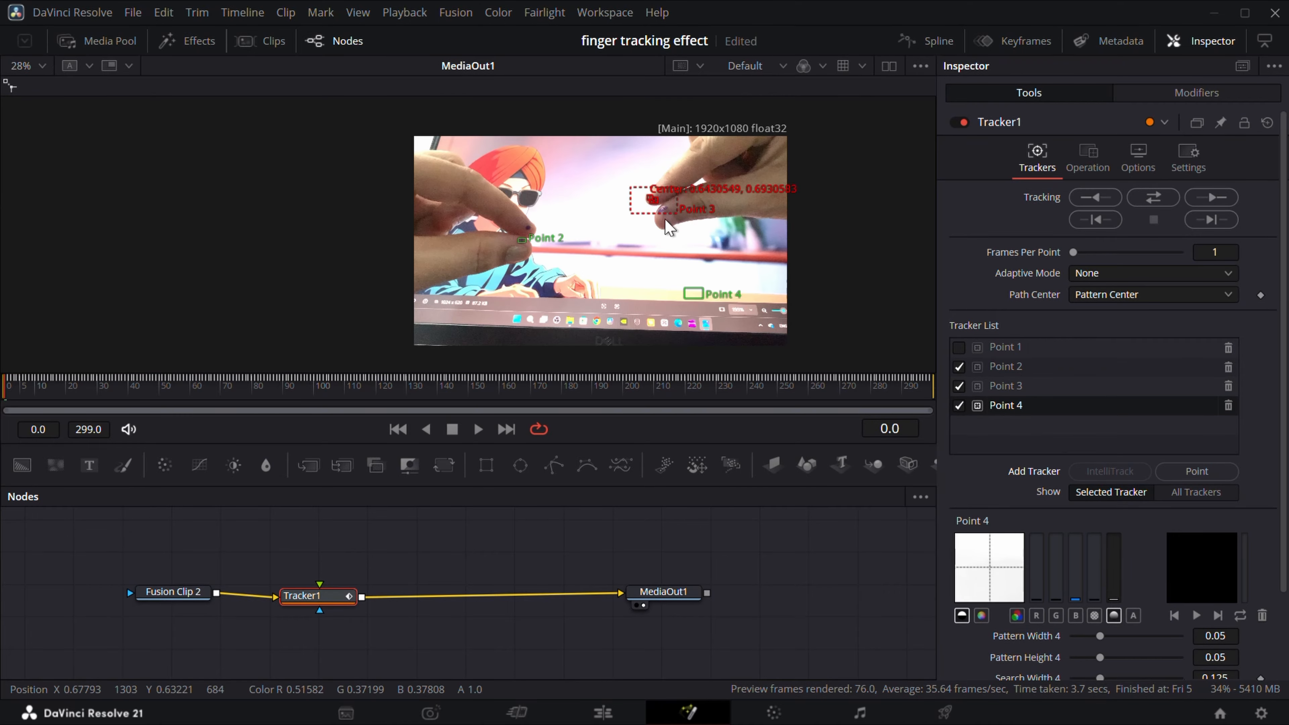
pyautogui.moveTo(684, 287); pyautogui.dragTo(649, 202)
pyautogui.scroll(13, 656, 211)
pyautogui.scroll(-4, 825, 227)
pyautogui.moveTo(818, 241); pyautogui.dragTo(783, 229)
pyautogui.moveTo(702, 171); pyautogui.dragTo(708, 172)
pyautogui.scroll(-12, 766, 249)
pyautogui.scroll(5, 725, 287)
pyautogui.moveTo(751, 308); pyautogui.dragTo(711, 290)
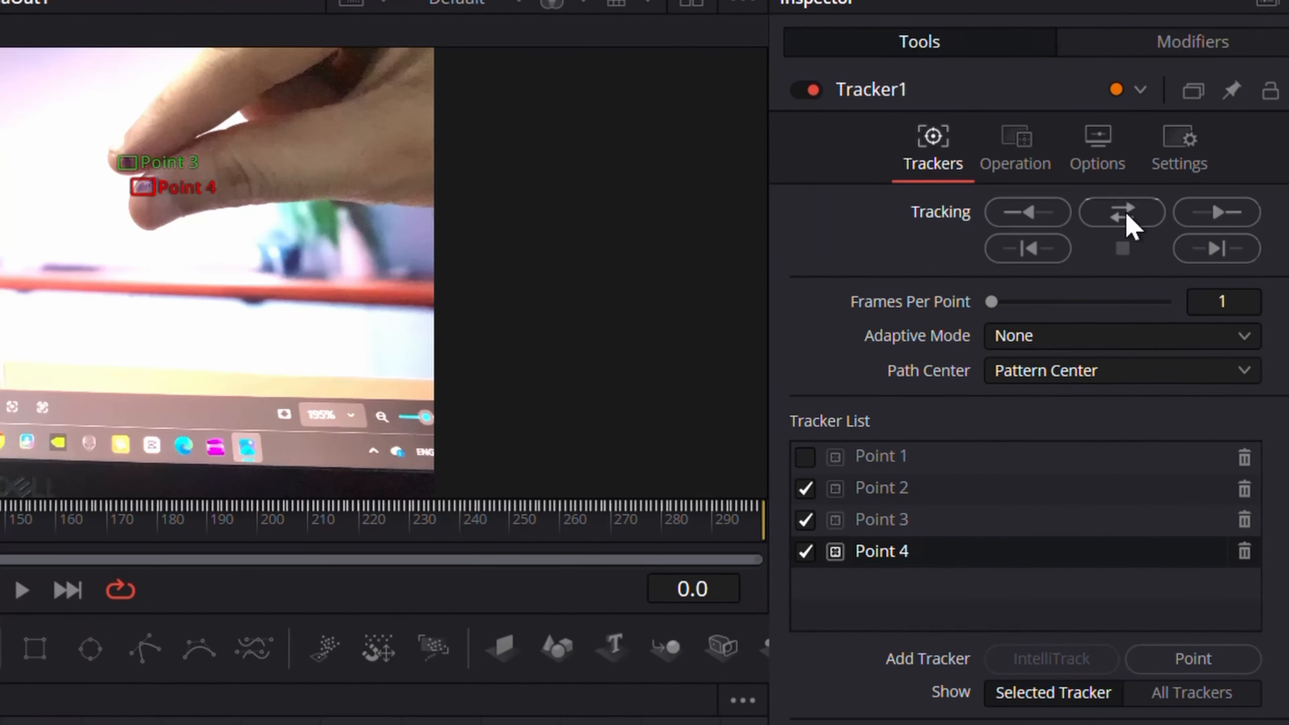
# Track Points 2 to 4 in both directions, then disable Point 3.
pyautogui.click(1140, 209)
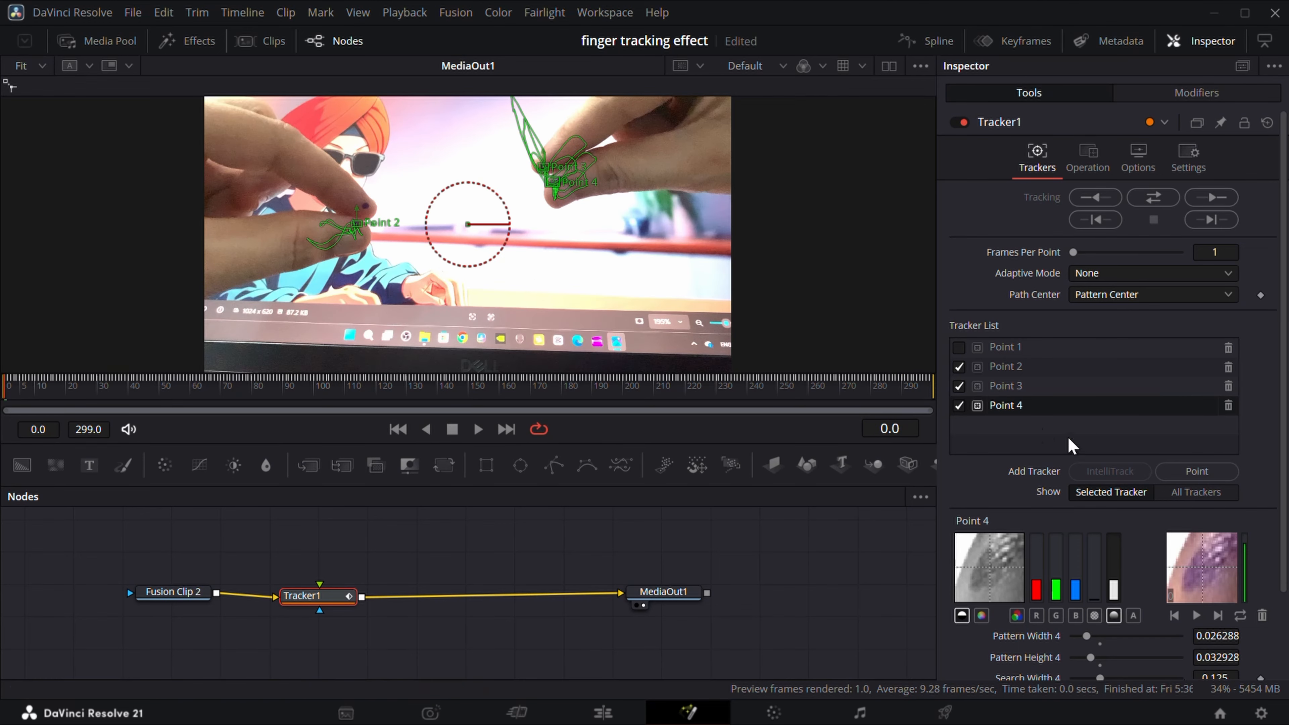
pyautogui.click(960, 385)
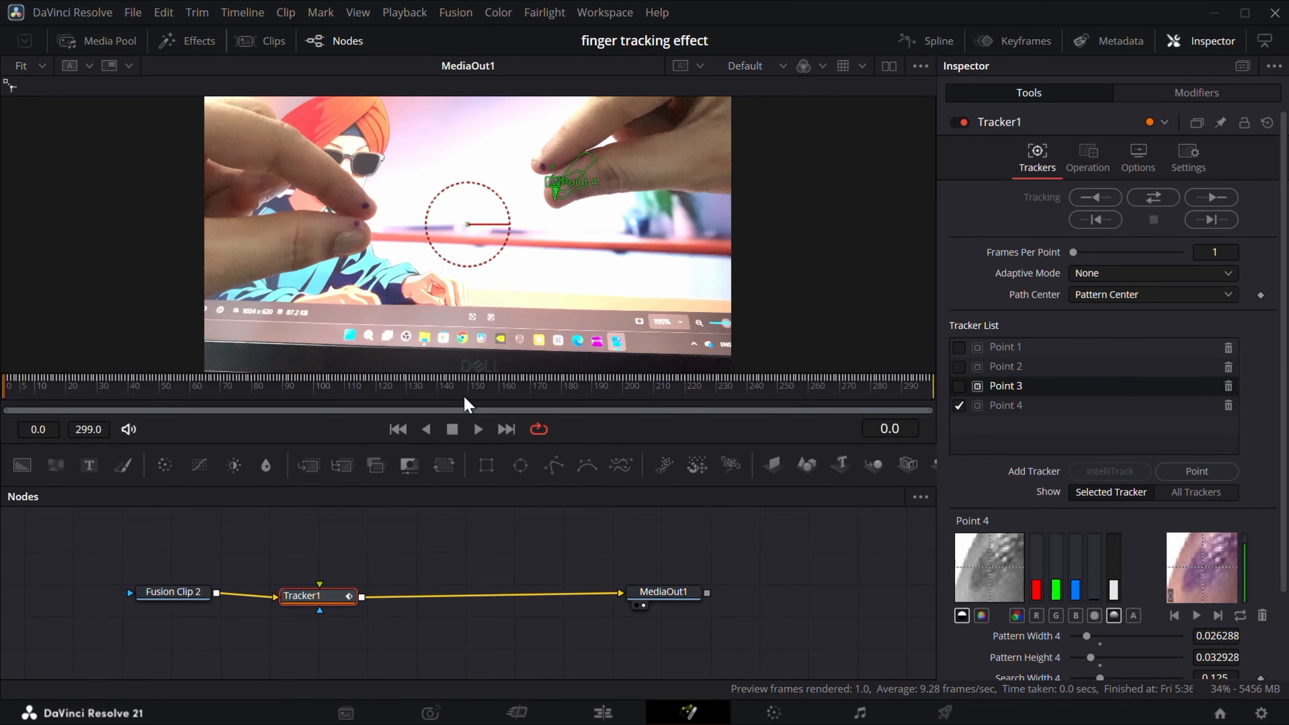
# Reposition Point 4 onto the fingertip mark at frame 167 and check its path up to frame 191.
pyautogui.moveTo(441, 392); pyautogui.dragTo(524, 384)
pyautogui.scroll(5, 576, 227)
pyautogui.moveTo(603, 135); pyautogui.dragTo(600, 258)
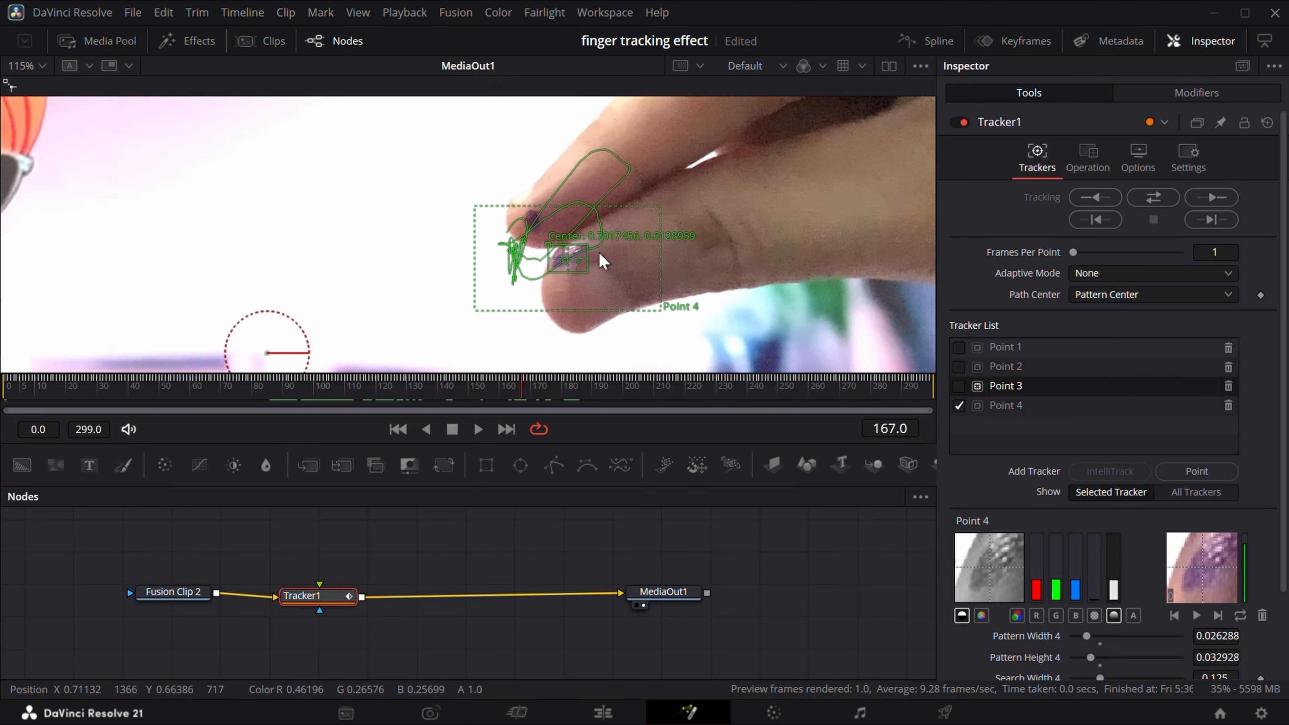
pyautogui.moveTo(592, 393)
pyautogui.mouseDown()
pyautogui.moveTo(731, 388)
pyautogui.moveTo(588, 388)
pyautogui.moveTo(598, 373)
pyautogui.mouseUp()
pyautogui.scroll(-6, 618, 267)
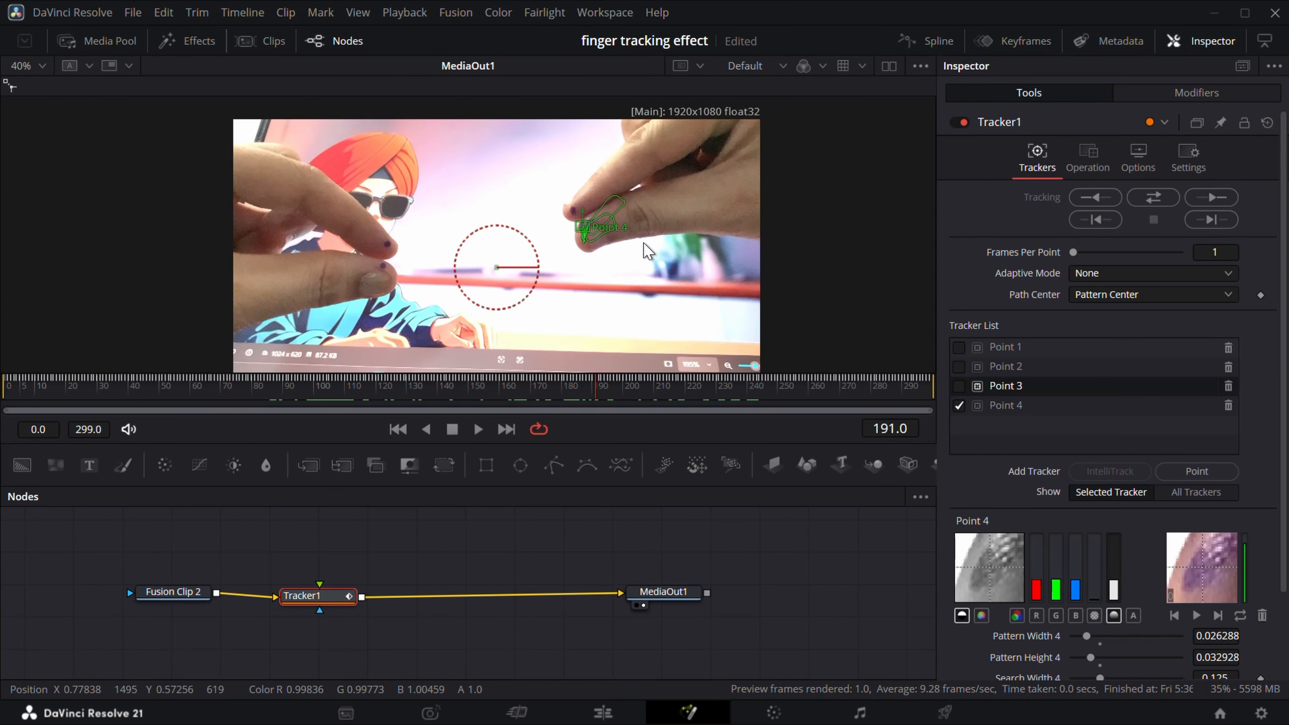
pyautogui.scroll(2, 622, 269)
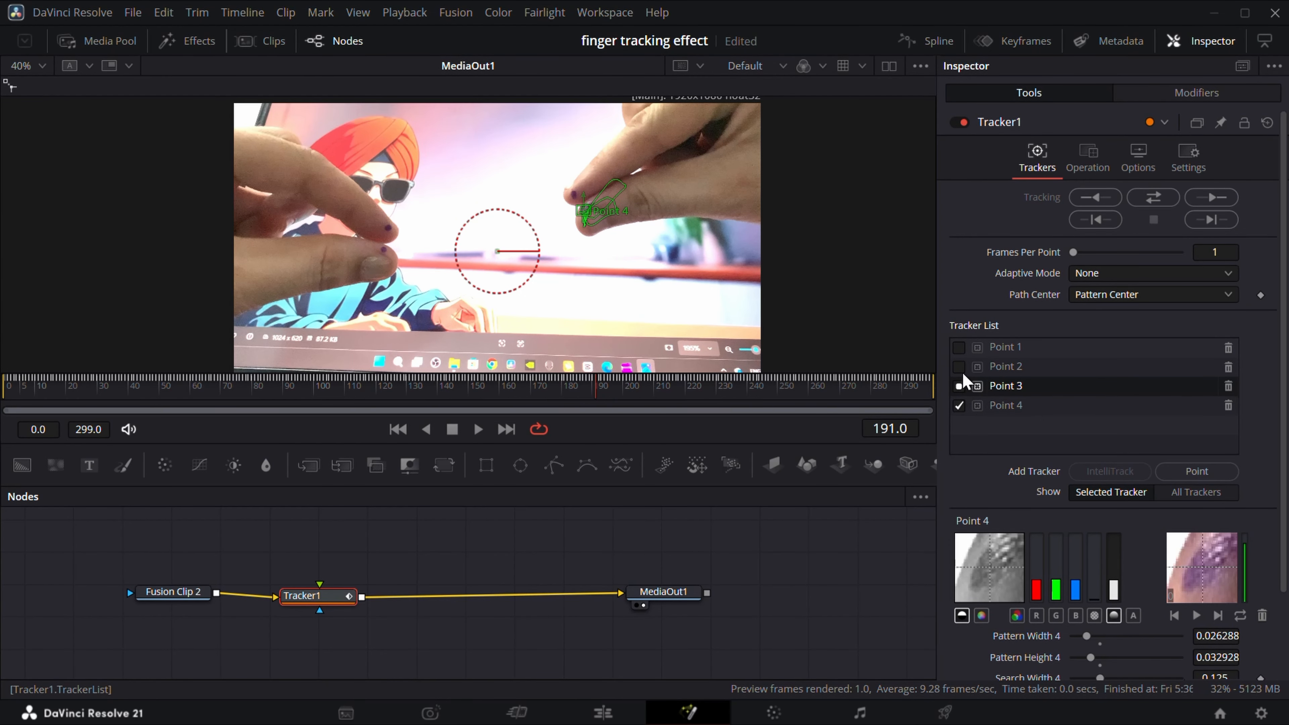
# Enable all four tracker points and move Tracker1 out of the node chain.
pyautogui.click(959, 347)
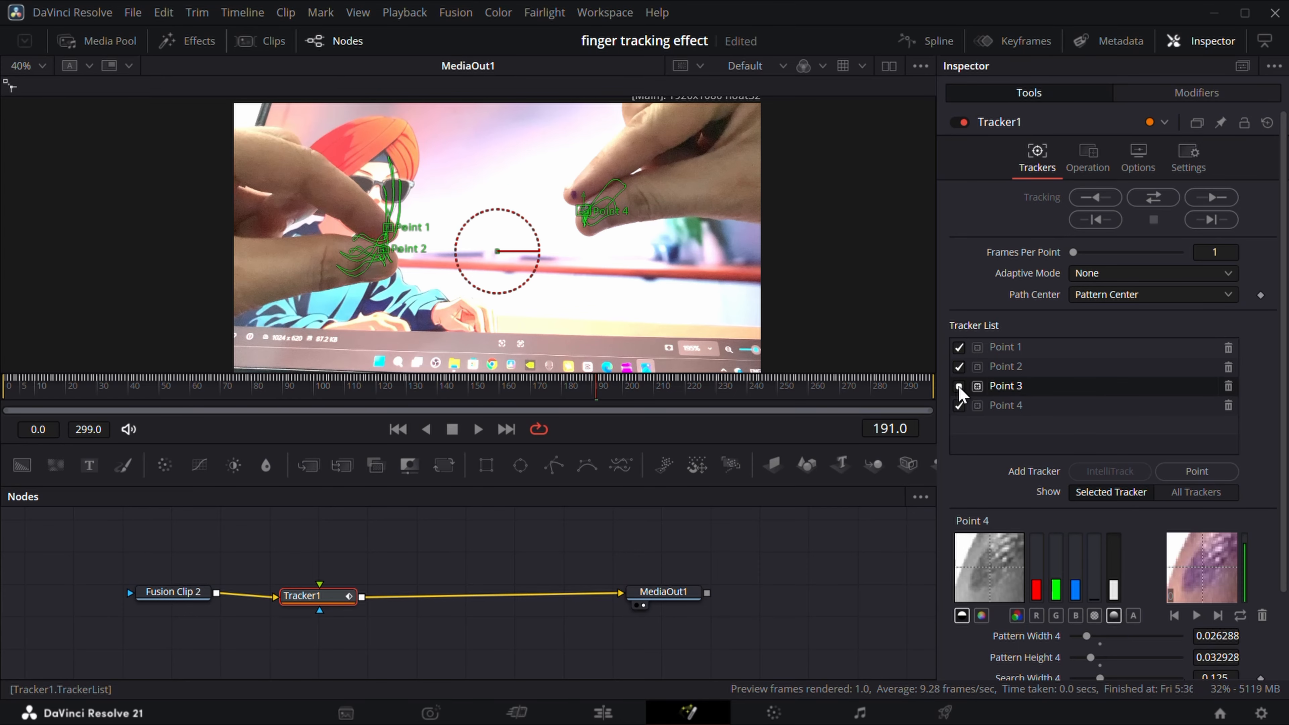
pyautogui.click(959, 386)
pyautogui.moveTo(335, 599); pyautogui.dragTo(646, 549)
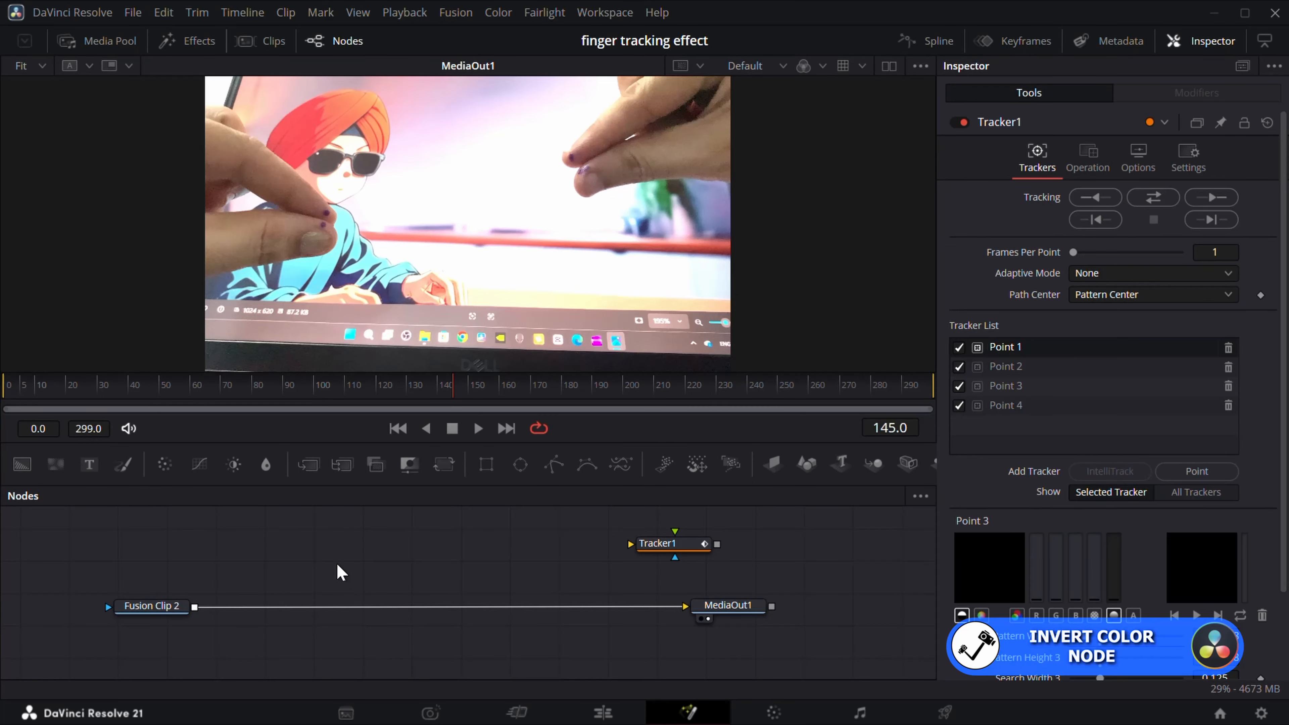
# Insert an Invert Color node between Fusion Clip 2 and MediaOut1.
pyautogui.hotkey('shift', 'space')
pyautogui.write('Invert Color')
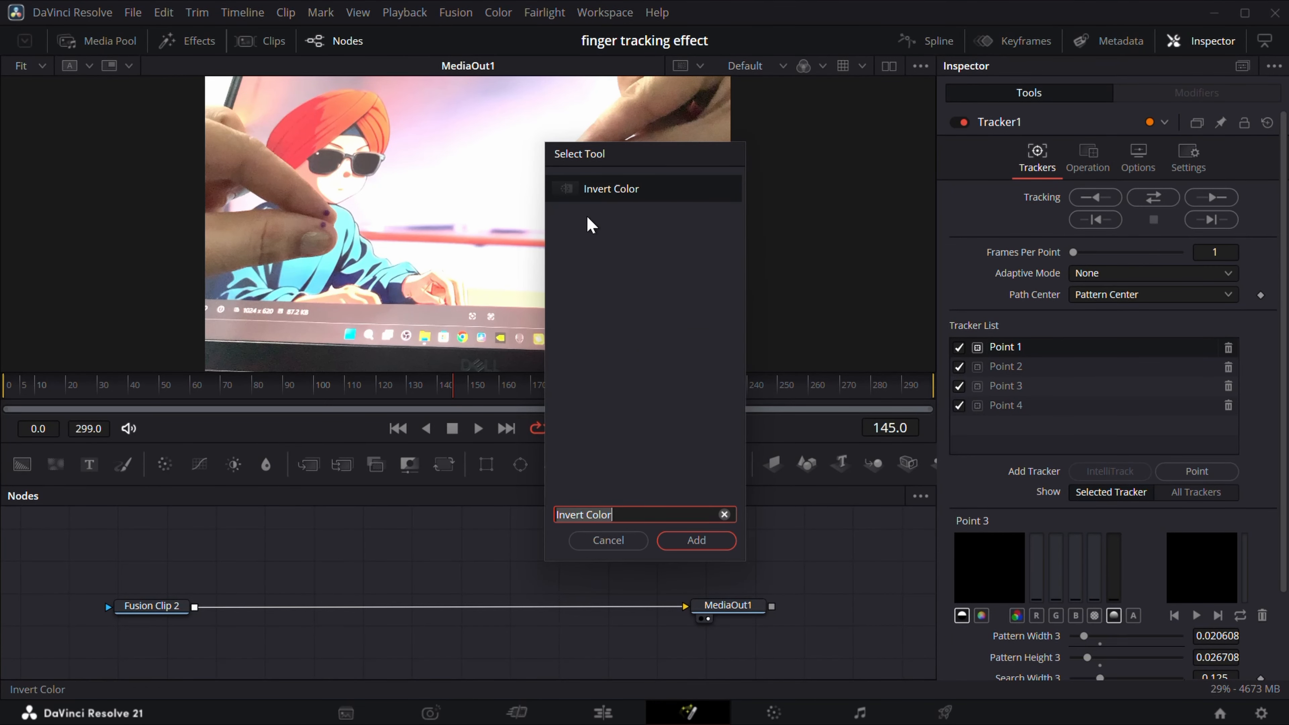
pyautogui.press('Return')
pyautogui.moveTo(350, 572); pyautogui.dragTo(380, 601)
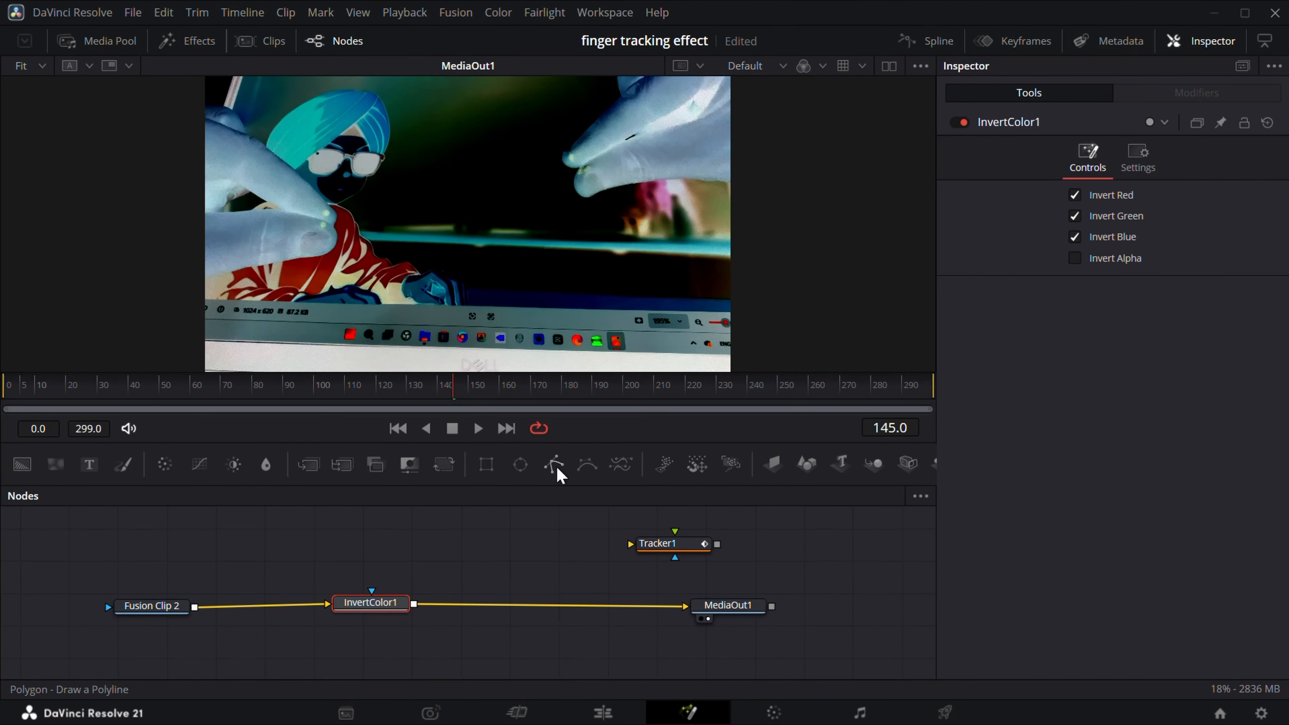
# Add a Polygon mask to Invert Color and draw a closed four-point shape spanning the left and right fingertips.
pyautogui.moveTo(556, 465); pyautogui.dragTo(372, 591)
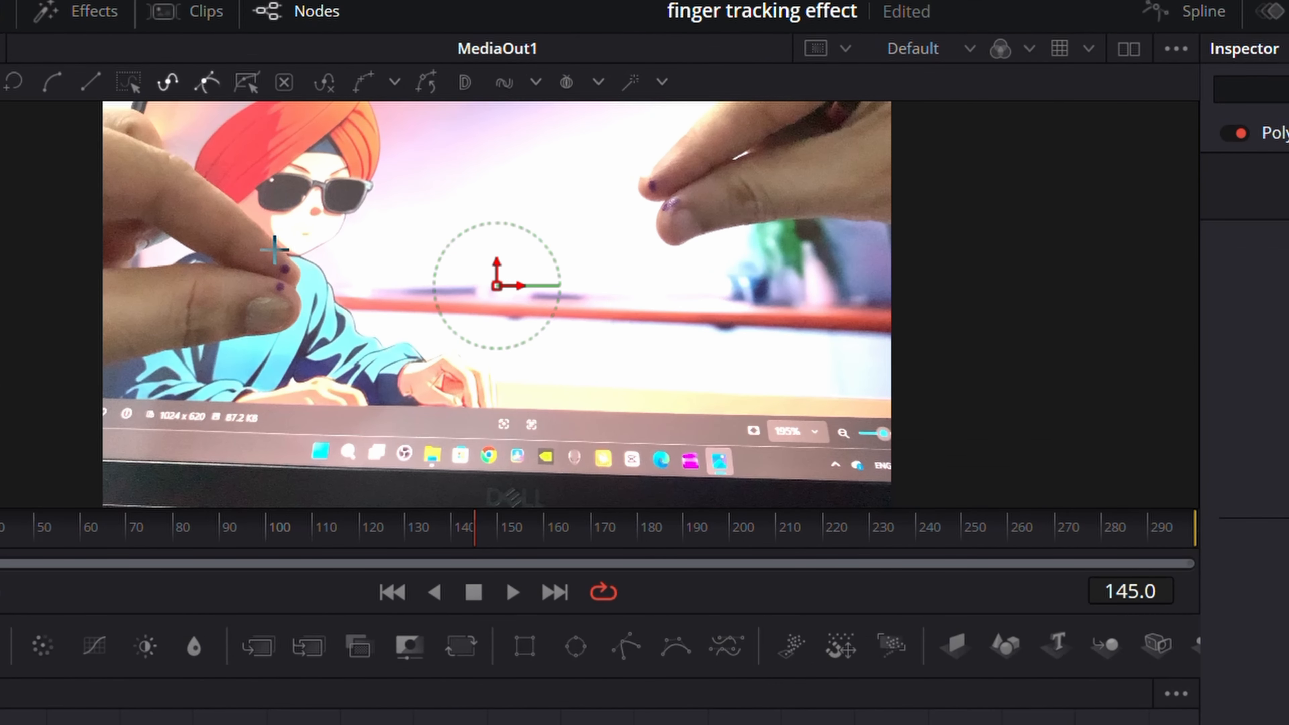
pyautogui.click(274, 252)
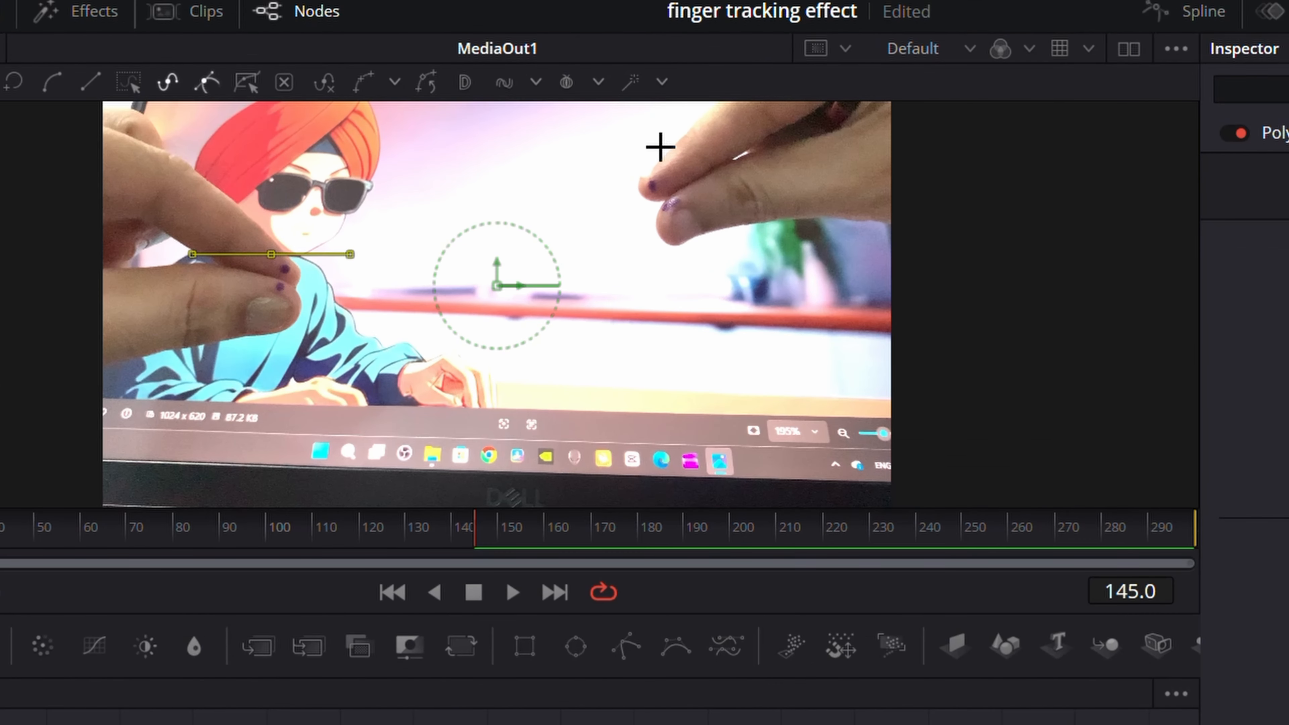
pyautogui.click(661, 148)
pyautogui.click(689, 224)
pyautogui.click(288, 315)
pyautogui.click(273, 254)
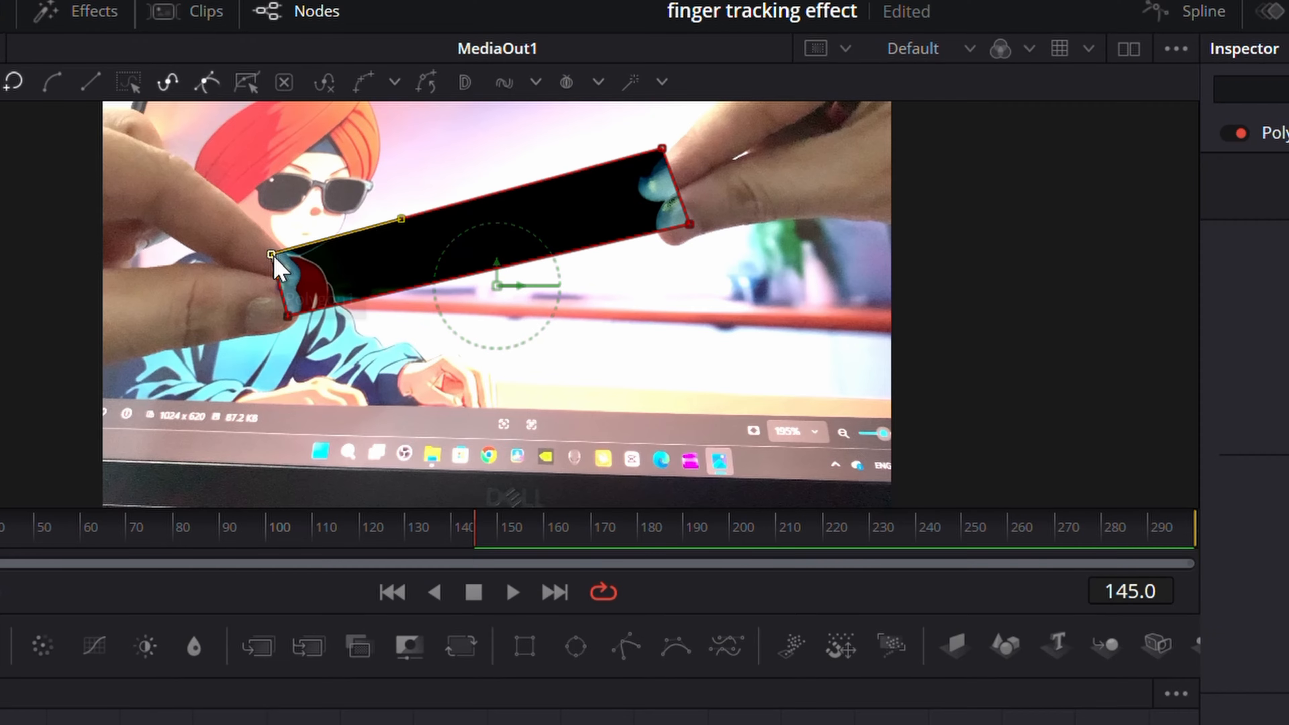
pyautogui.click(277, 274)
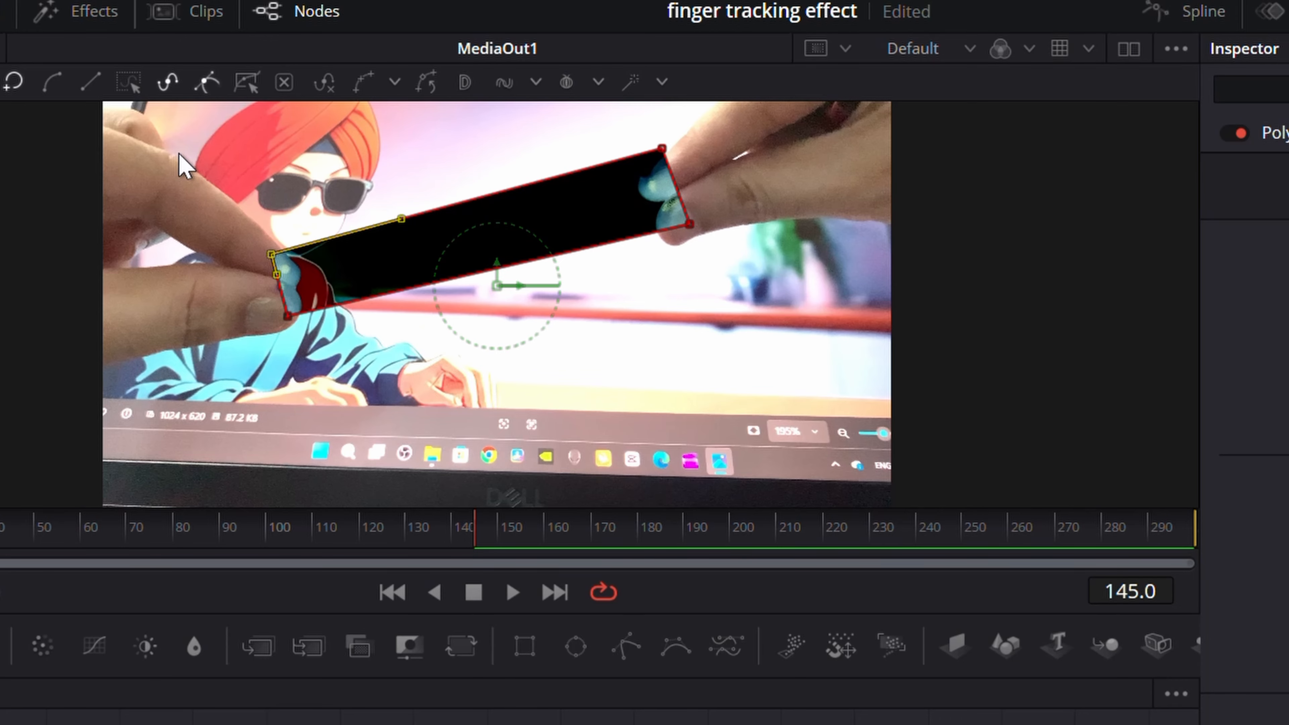
# Select all polygon points and publish them.
pyautogui.moveTo(179, 153); pyautogui.dragTo(754, 354)
pyautogui.moveTo(185, 137); pyautogui.dragTo(763, 353)
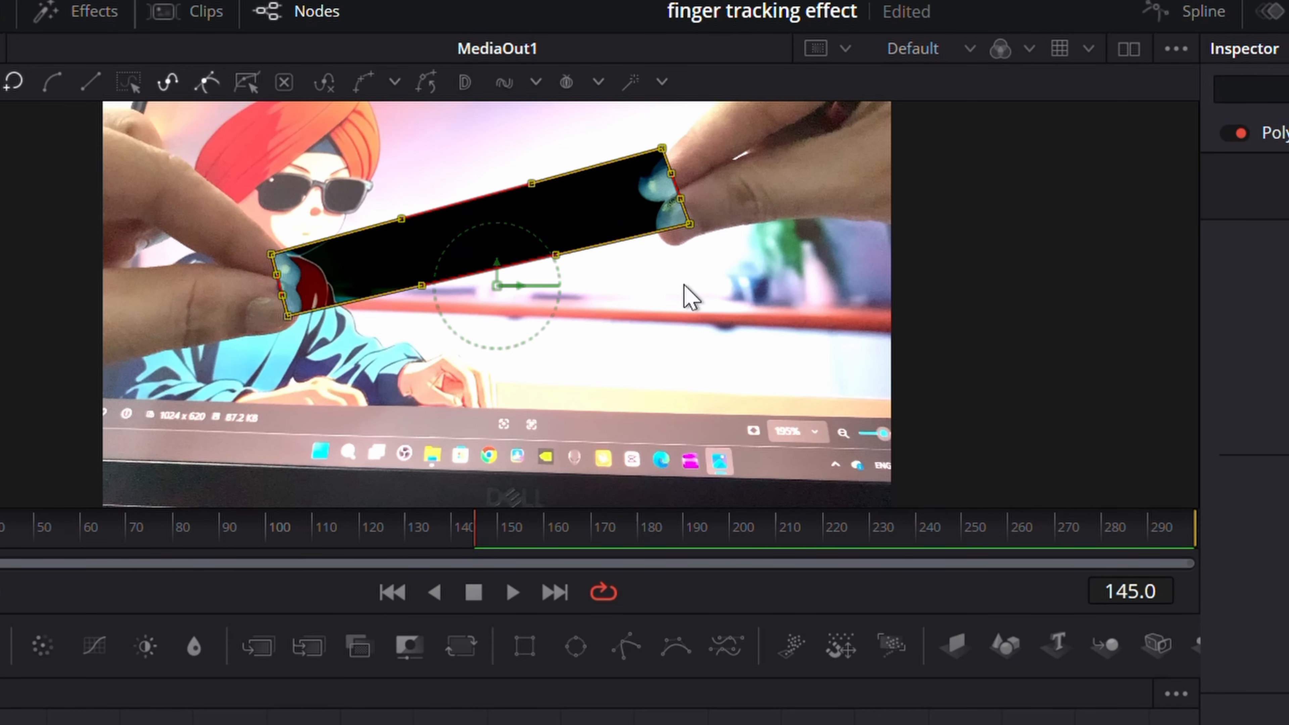
pyautogui.rightClick(686, 298)
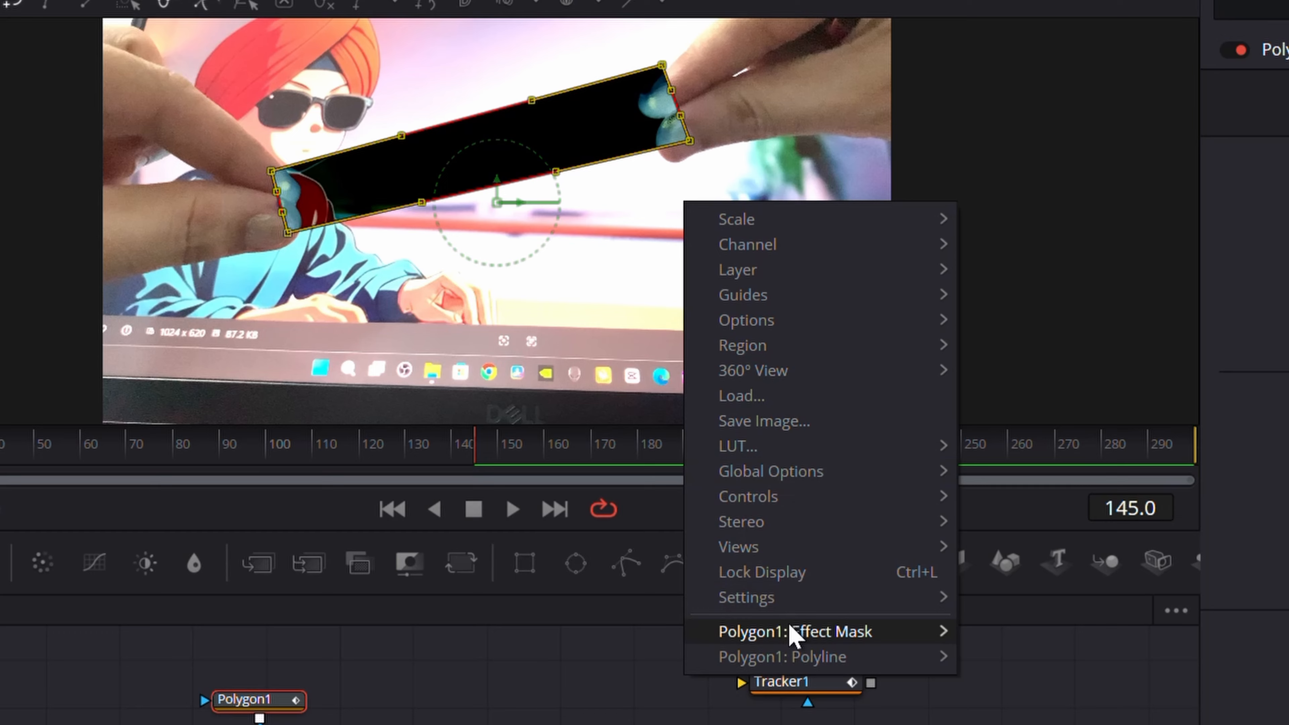
pyautogui.moveTo(797, 714)
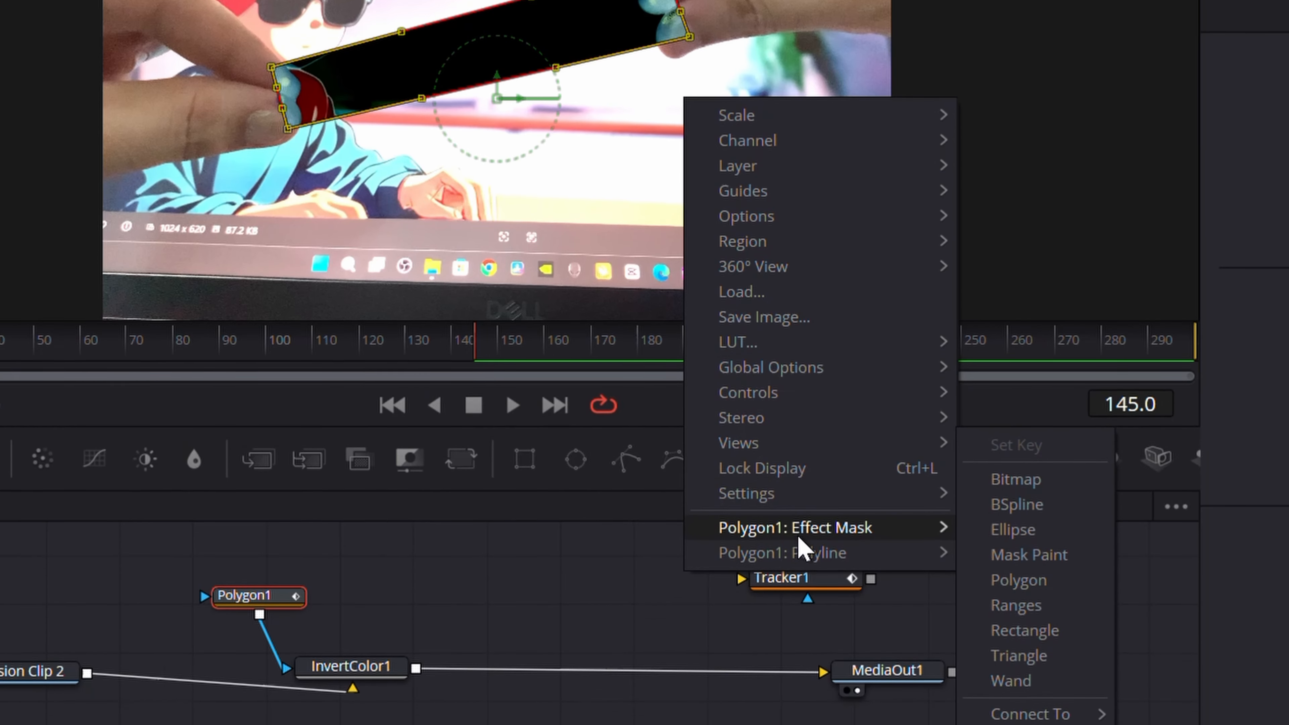
pyautogui.moveTo(812, 554)
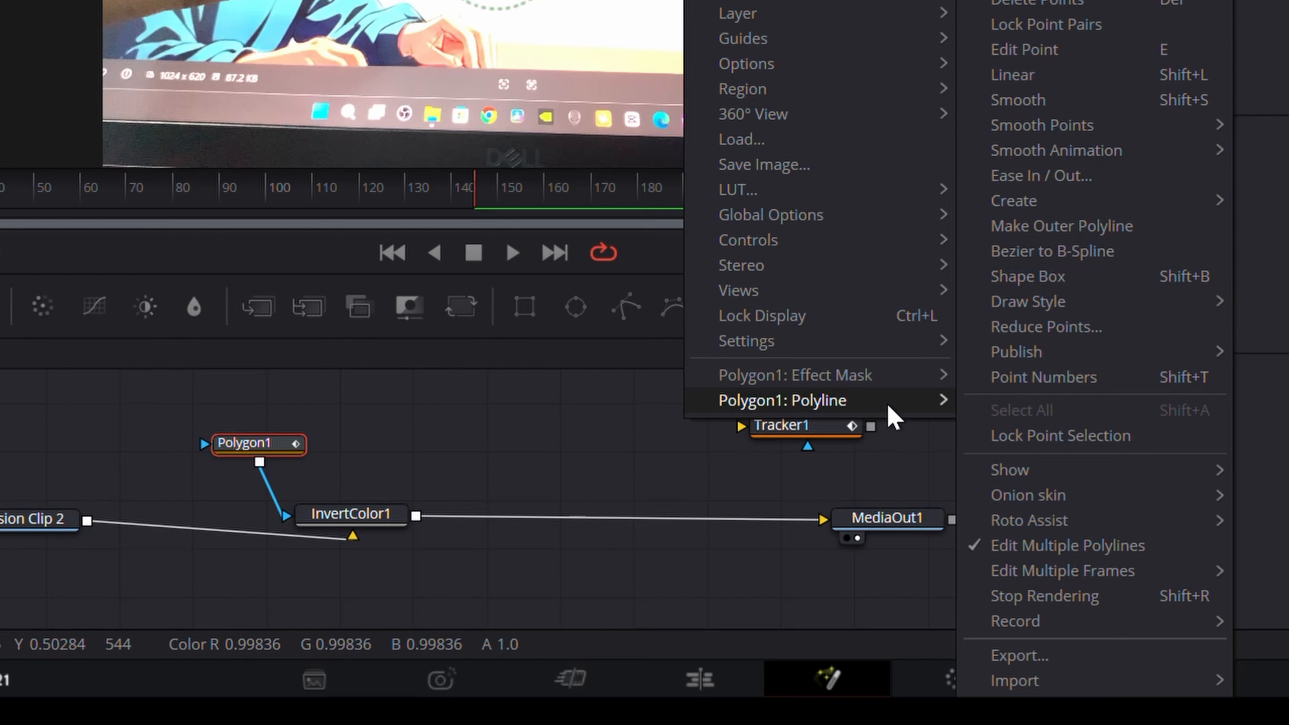
pyautogui.moveTo(1014, 362)
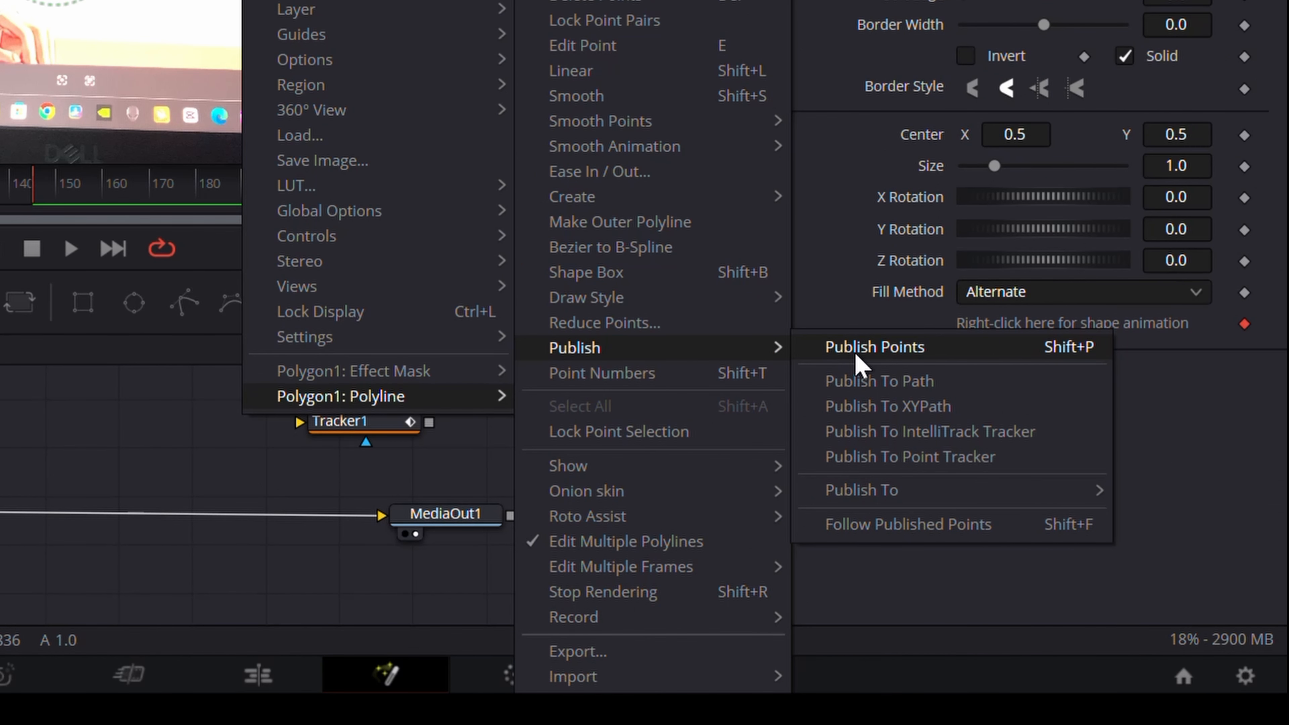
pyautogui.click(857, 358)
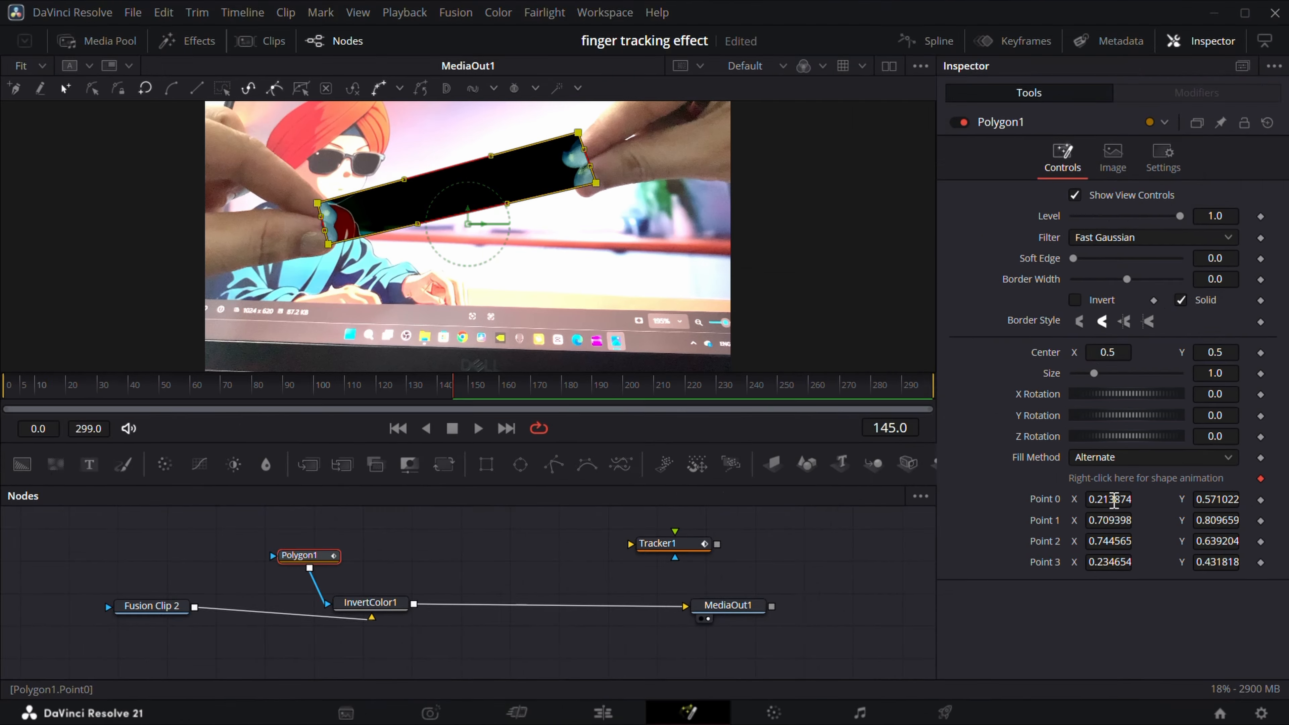
# Set the published points' X values to 0.199875, 0.652399, 0.795565 and 0.222655.
pyautogui.moveTo(1023, 355)
pyautogui.mouseDown()
pyautogui.moveTo(937, 355)
pyautogui.moveTo(1010, 355)
pyautogui.mouseUp()
pyautogui.moveTo(1023, 387); pyautogui.dragTo(965, 387)
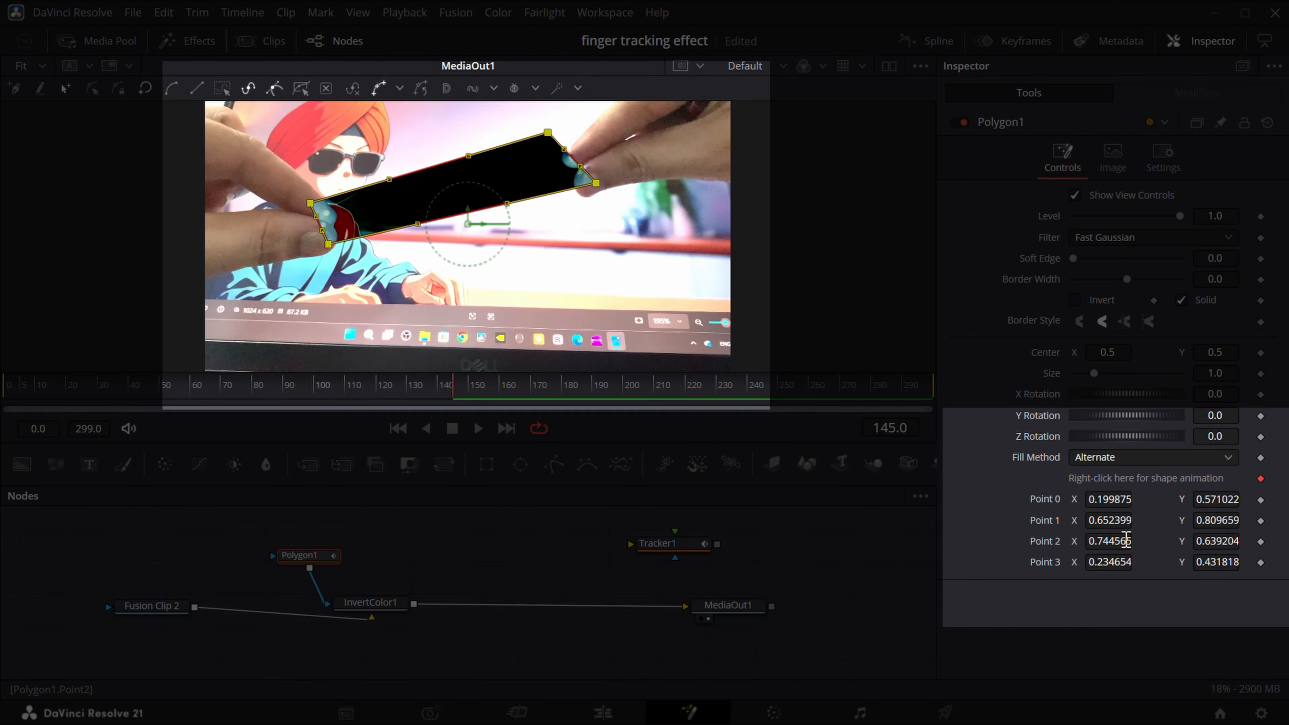
pyautogui.moveTo(1040, 418); pyautogui.dragTo(1092, 418)
pyautogui.moveTo(1109, 562); pyautogui.dragTo(1097, 561)
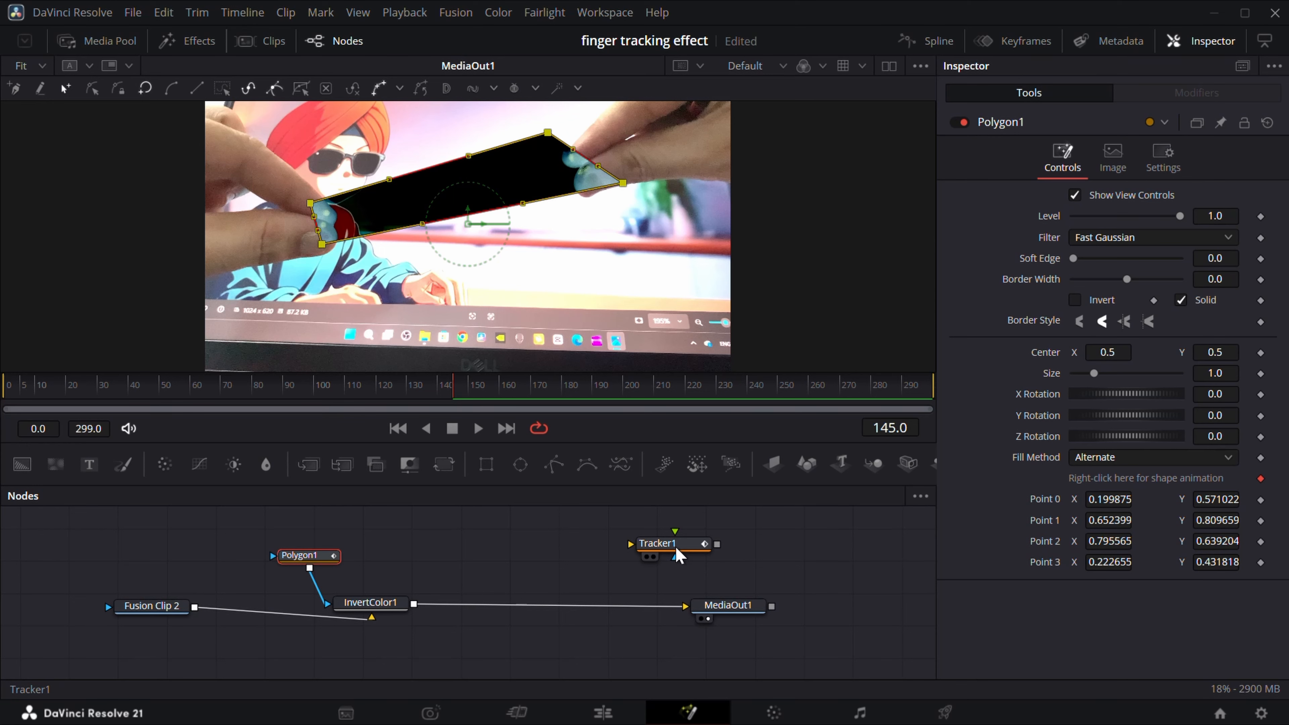
# Disable the Invert Color node so the footage shows without the effect.
pyautogui.click(676, 545)
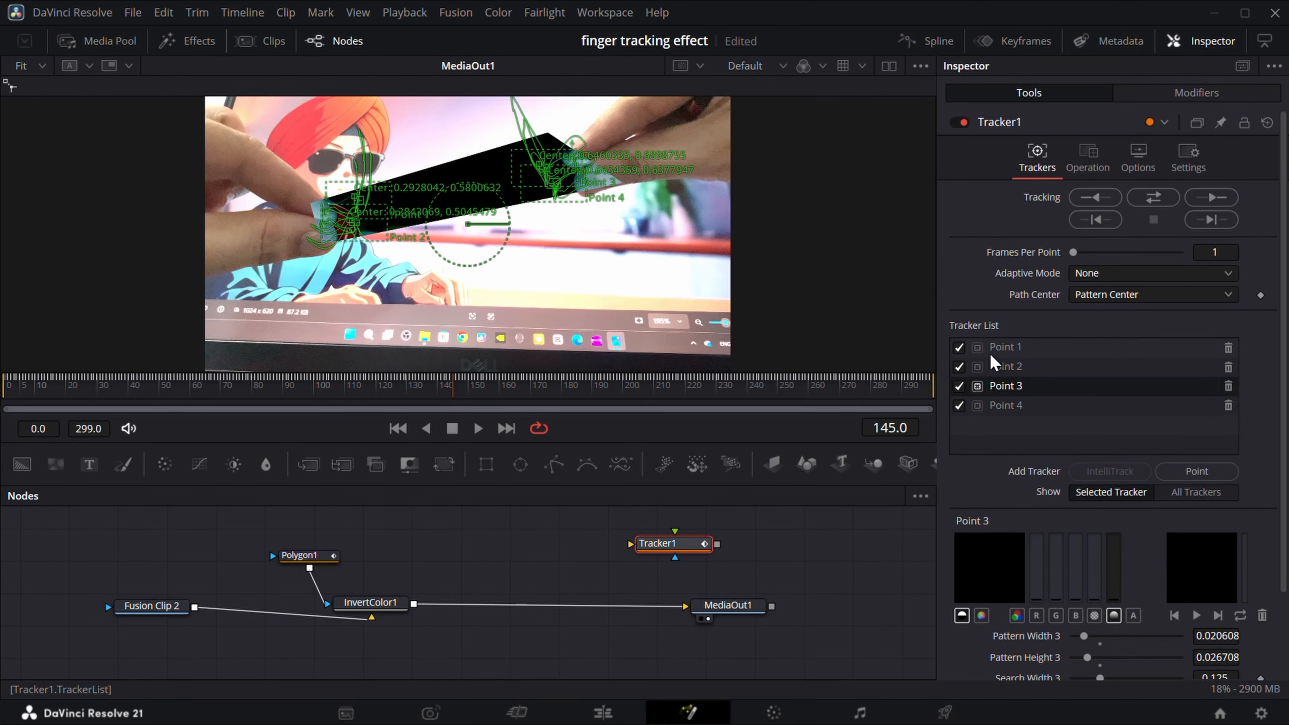
pyautogui.click(409, 602)
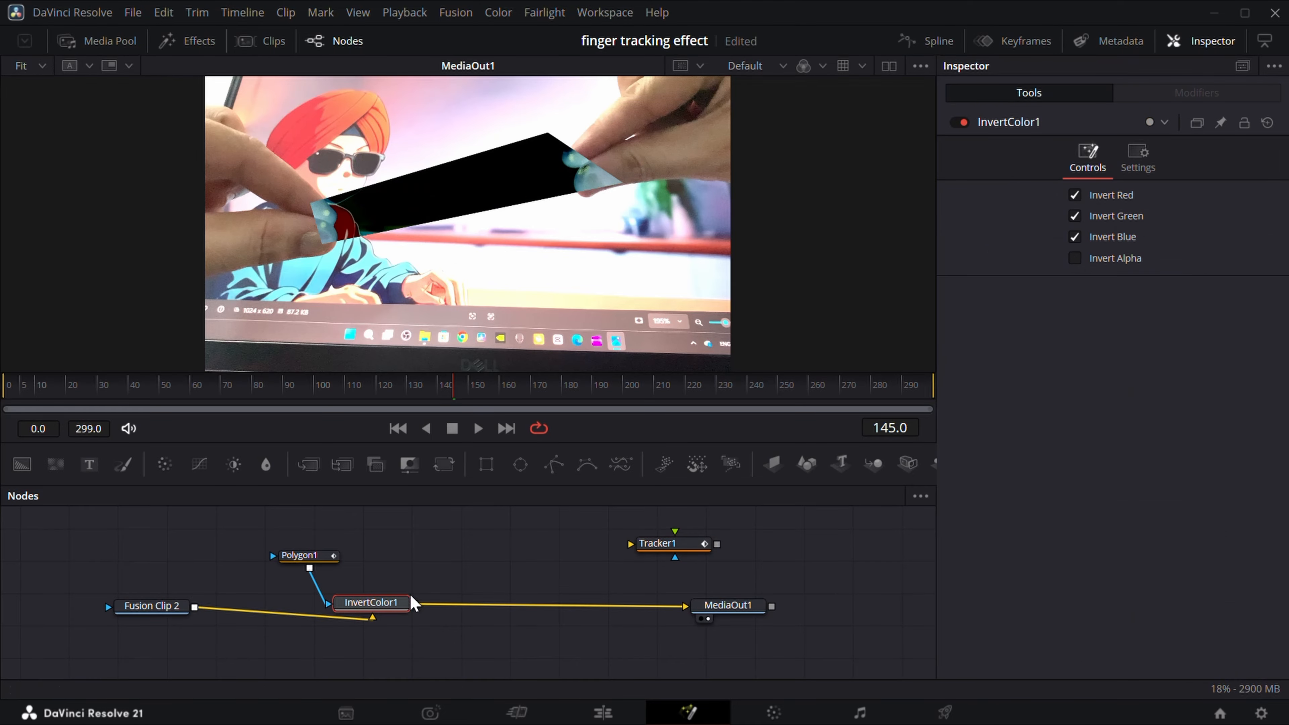
pyautogui.click(965, 124)
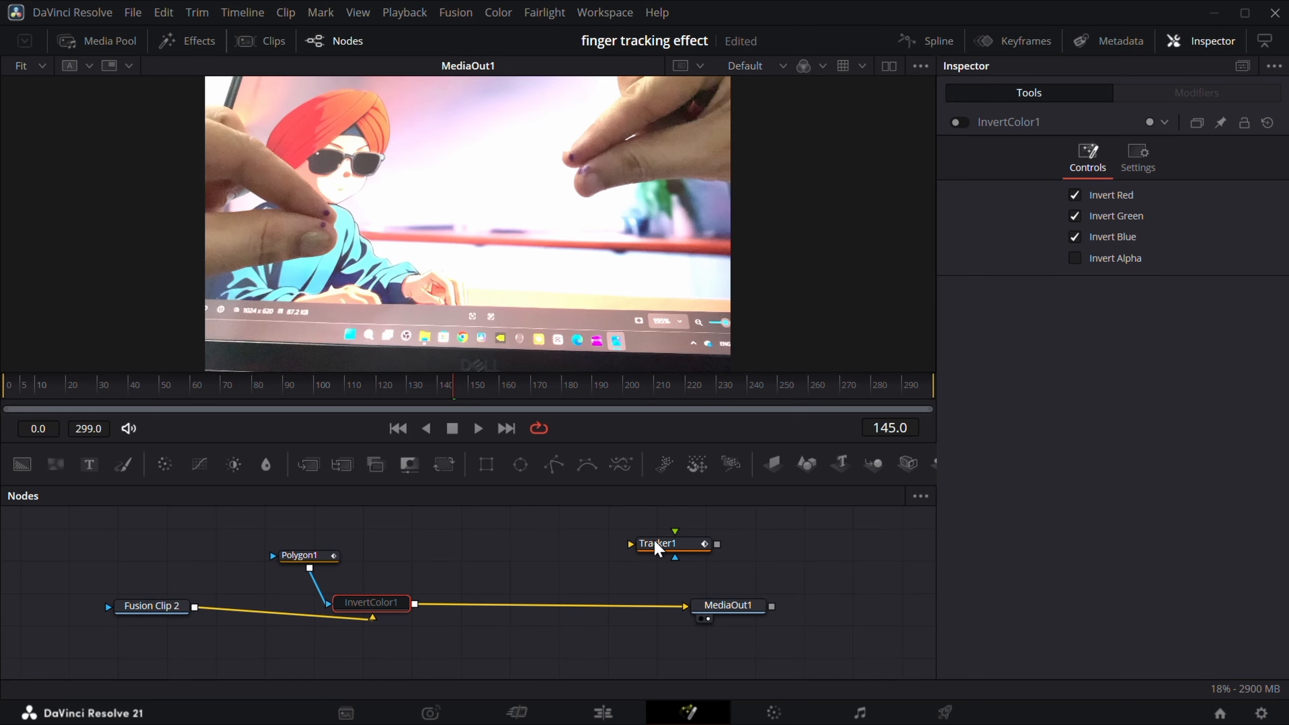
# Toggle Tracker1's four points off and back on one at a time to examine where each one tracks.
pyautogui.click(665, 551)
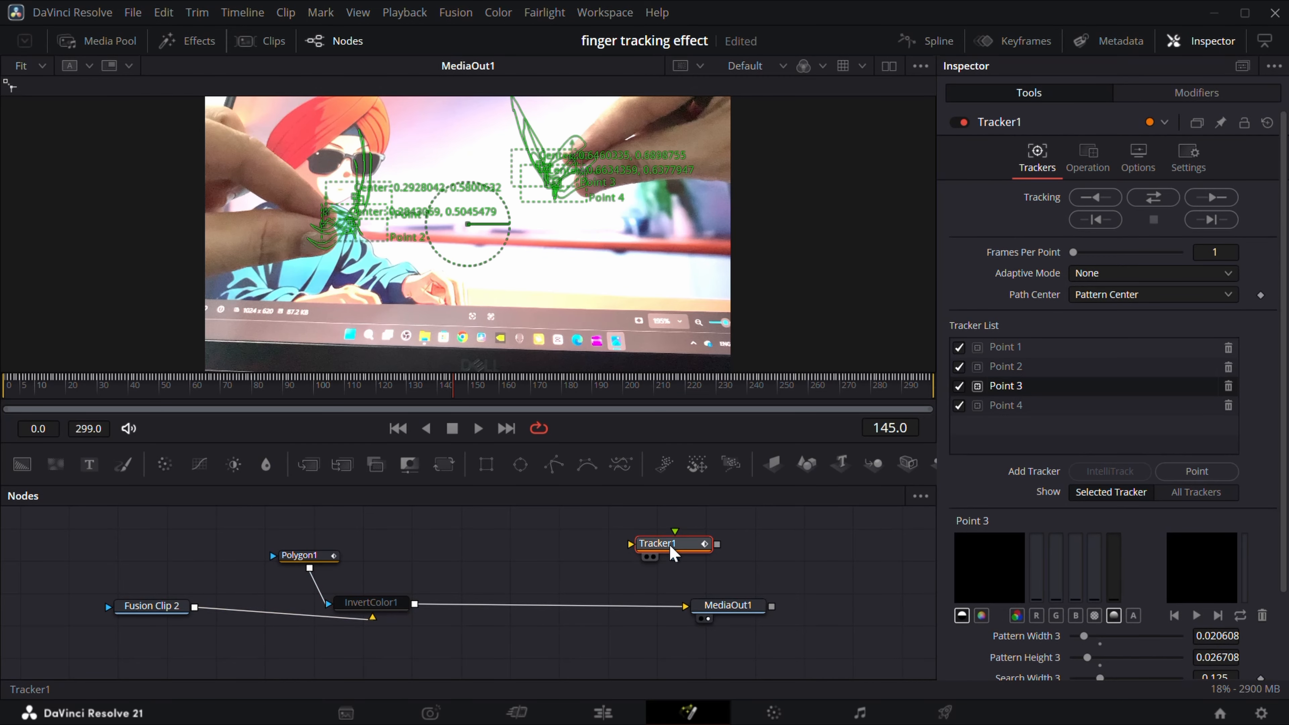
pyautogui.click(959, 406)
pyautogui.click(959, 387)
pyautogui.click(958, 367)
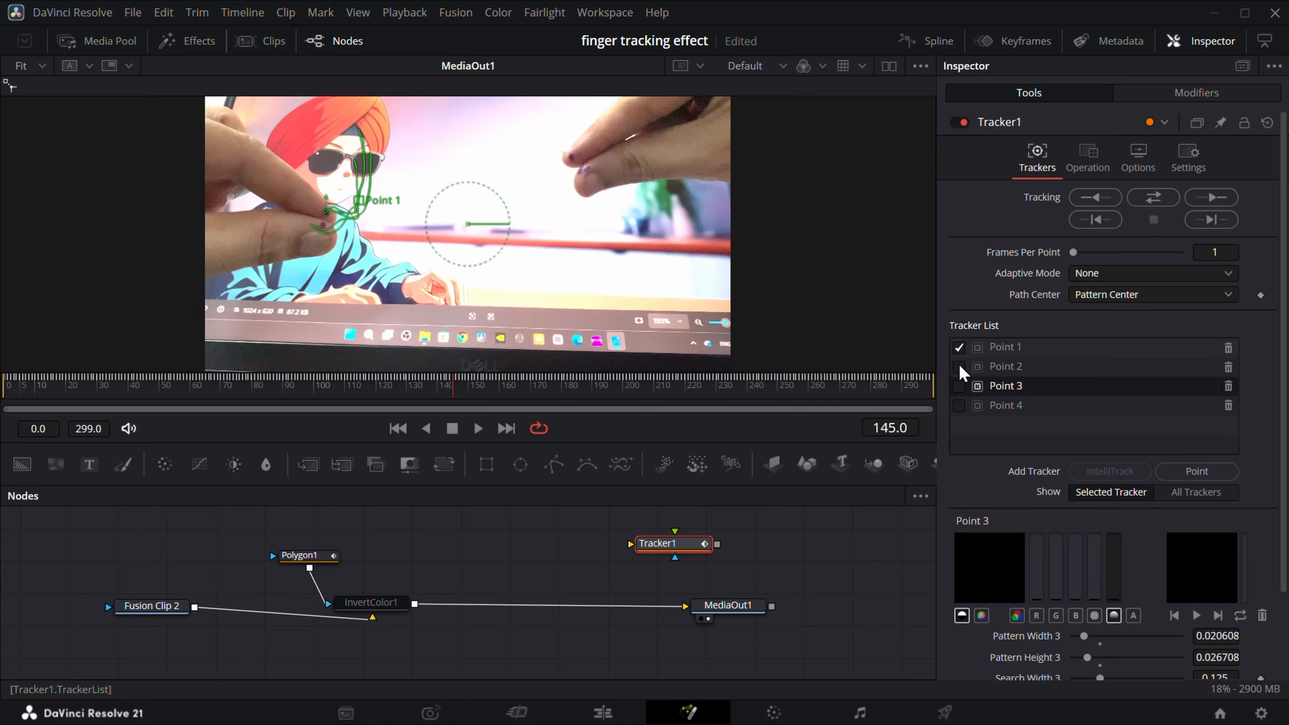
pyautogui.click(959, 347)
pyautogui.click(986, 349)
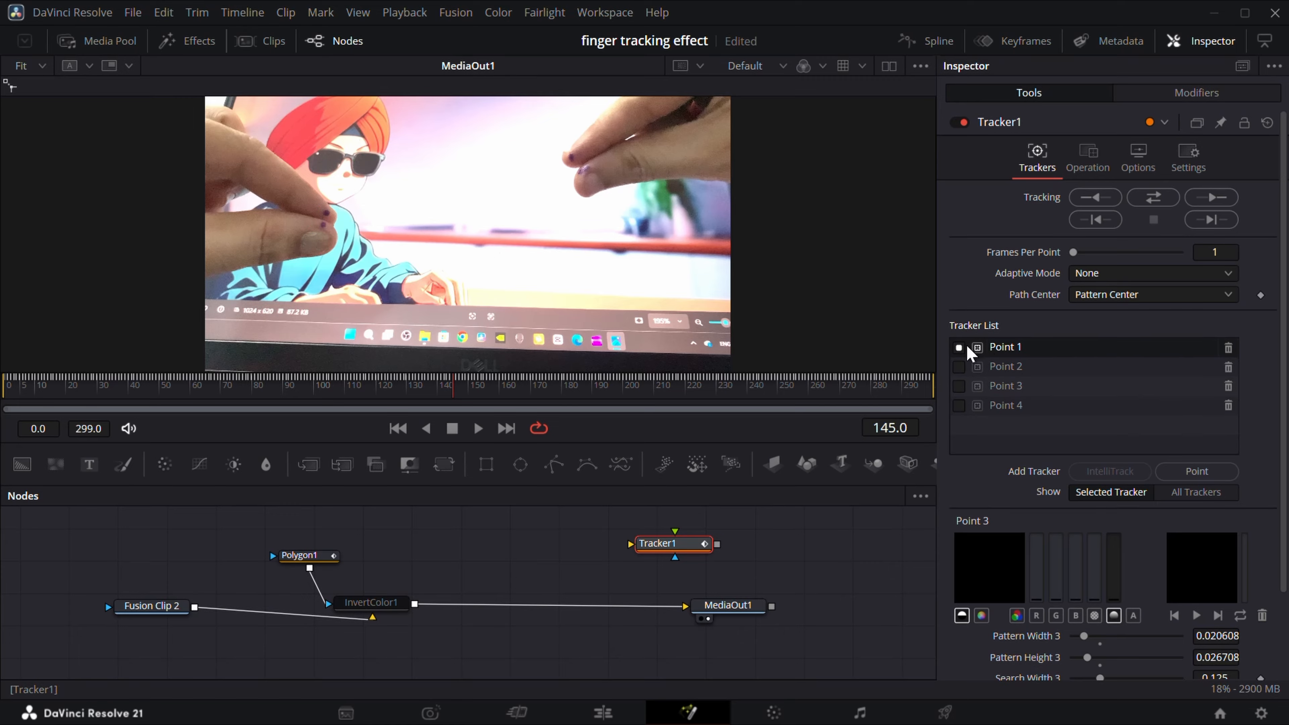
pyautogui.click(959, 348)
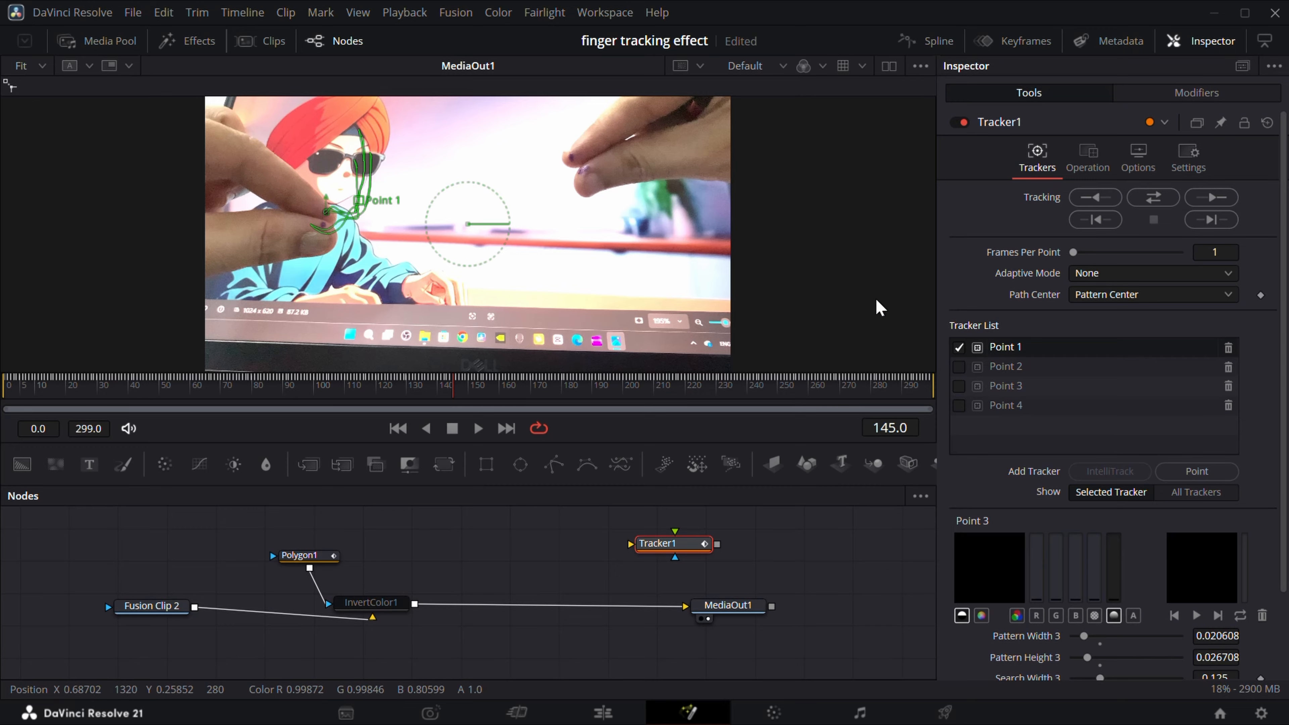
pyautogui.click(959, 367)
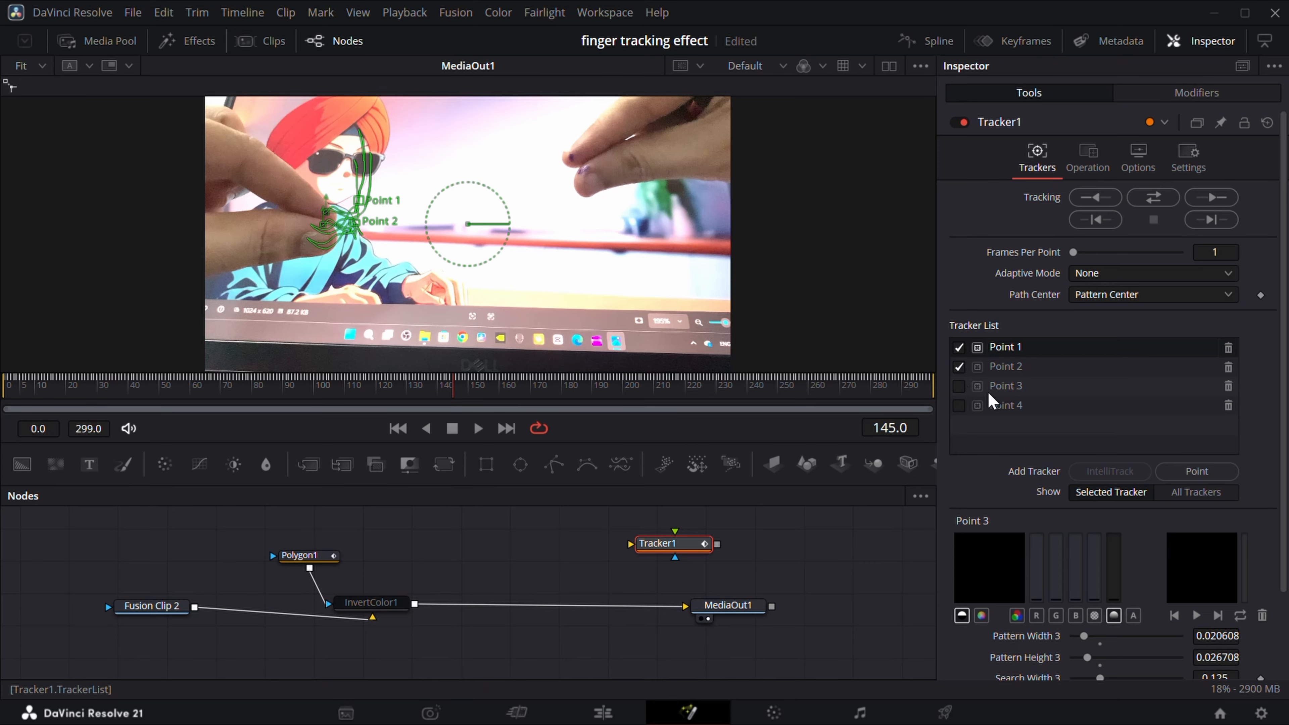
pyautogui.click(959, 386)
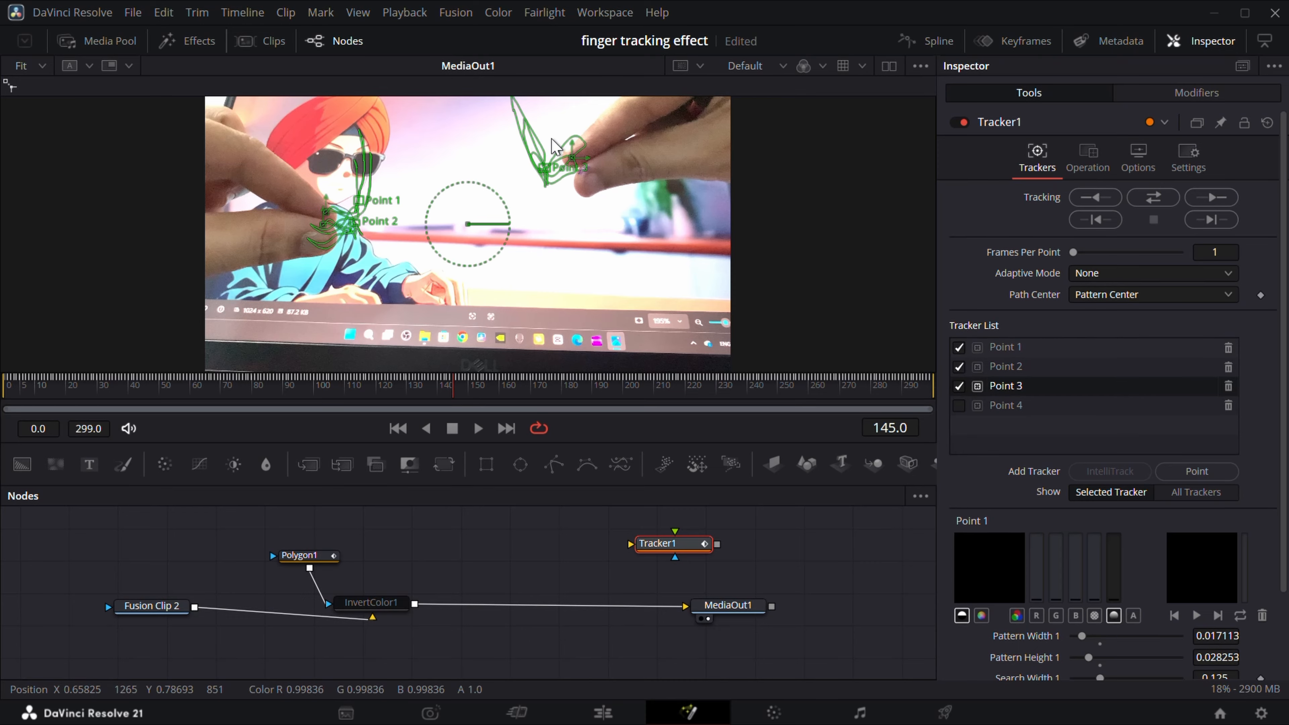
pyautogui.click(959, 406)
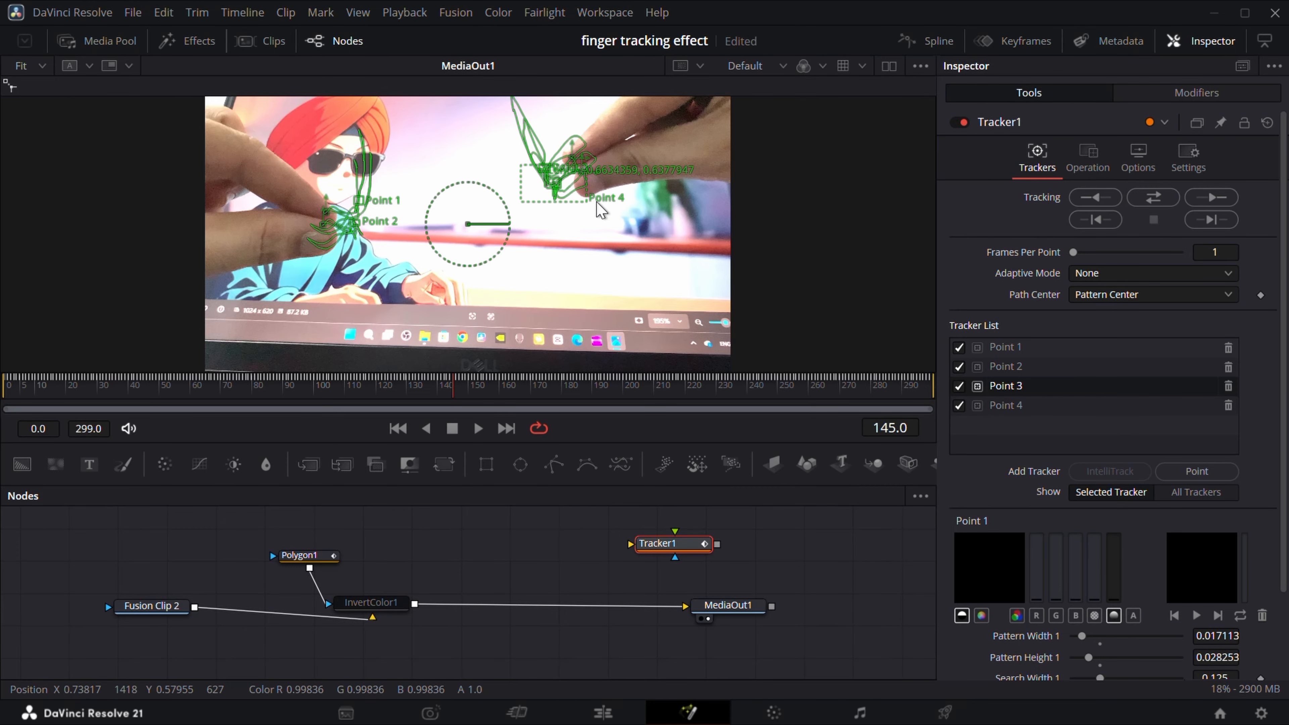
# Connect Polygon1's Point 0 to the position of Tracker1Point1Path.
pyautogui.click(299, 557)
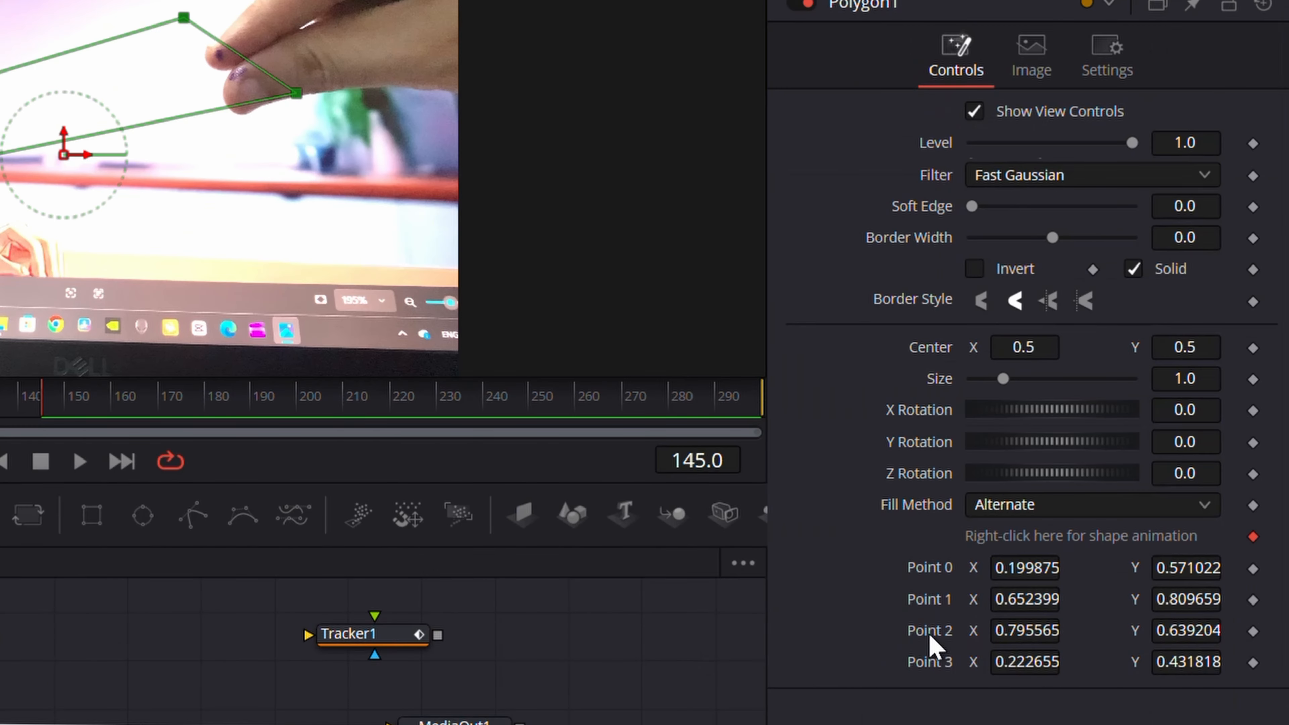
pyautogui.moveTo(1031, 573)
pyautogui.mouseDown()
pyautogui.moveTo(977, 573)
pyautogui.moveTo(1057, 573)
pyautogui.mouseUp()
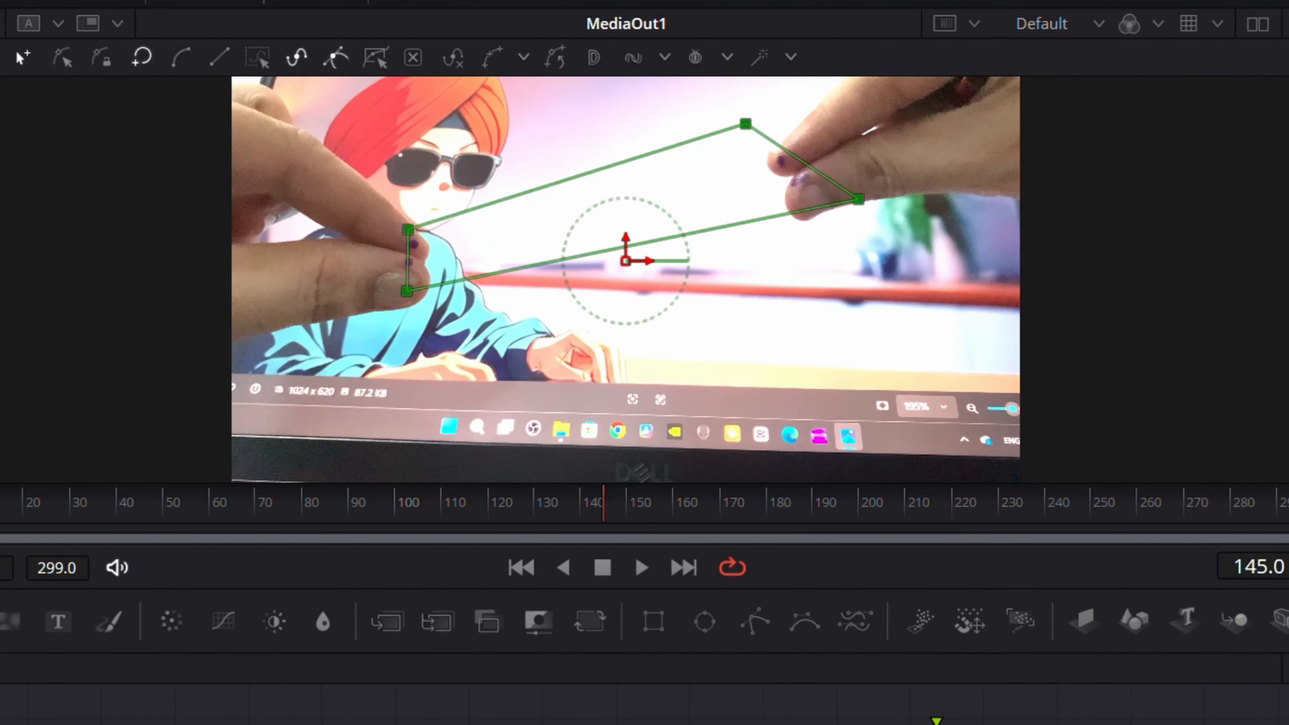
pyautogui.rightClick(1159, 499)
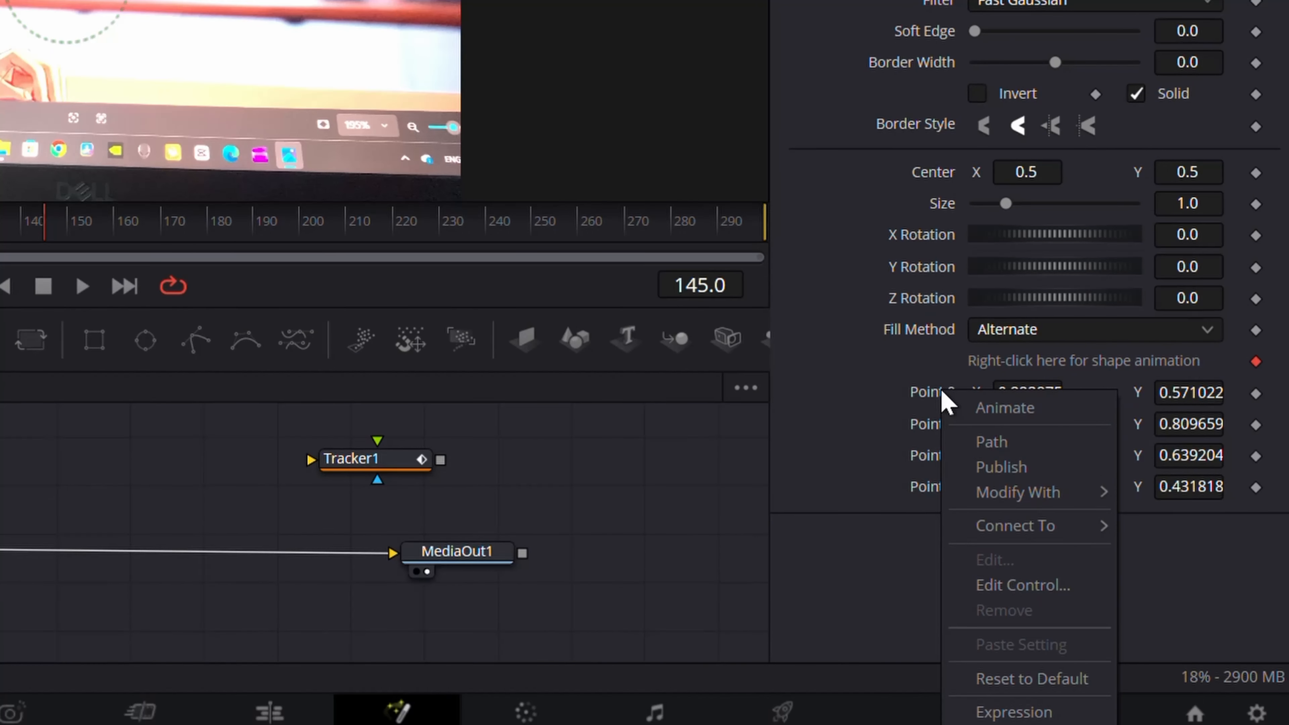
pyautogui.moveTo(1032, 529)
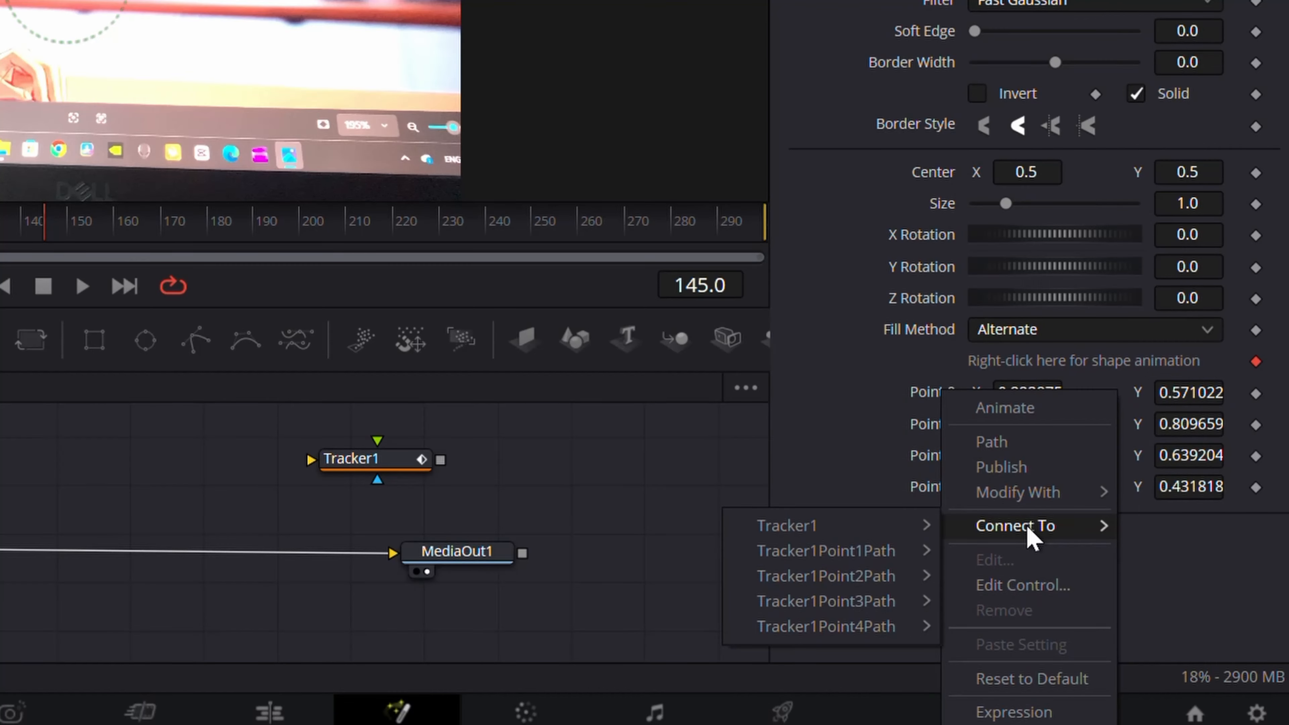
pyautogui.moveTo(879, 555)
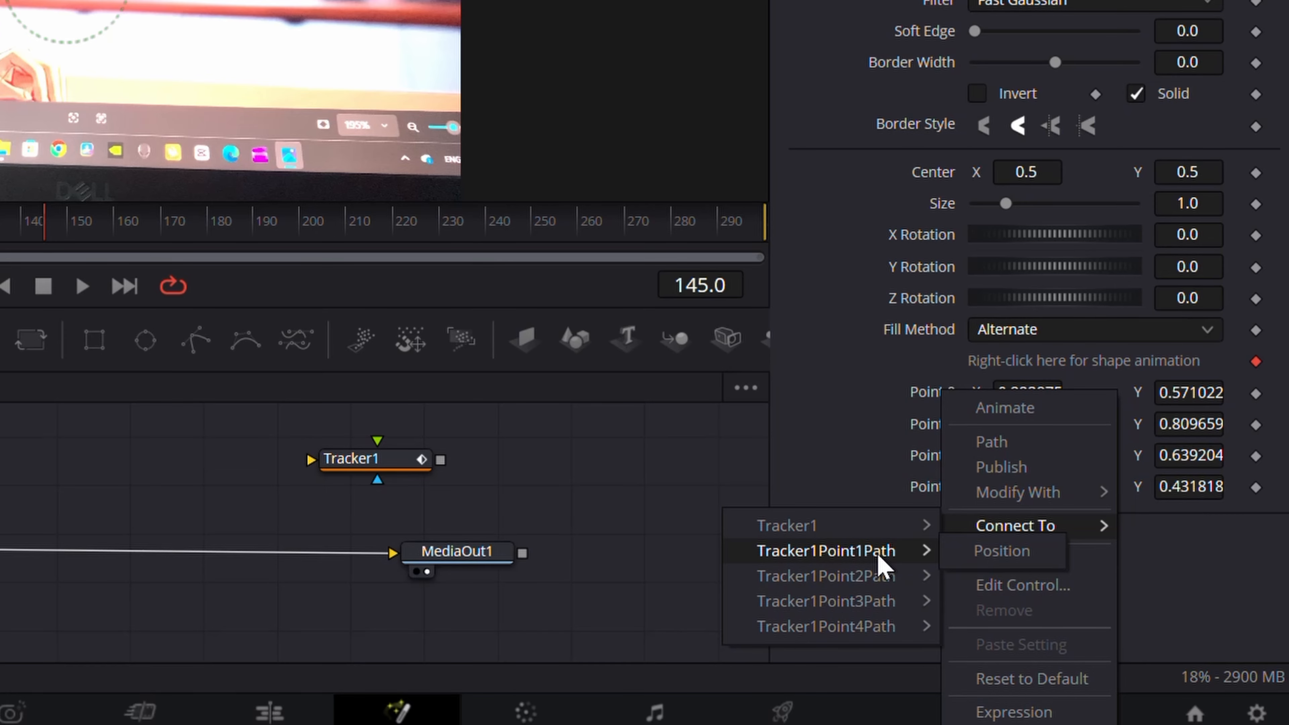
pyautogui.click(995, 565)
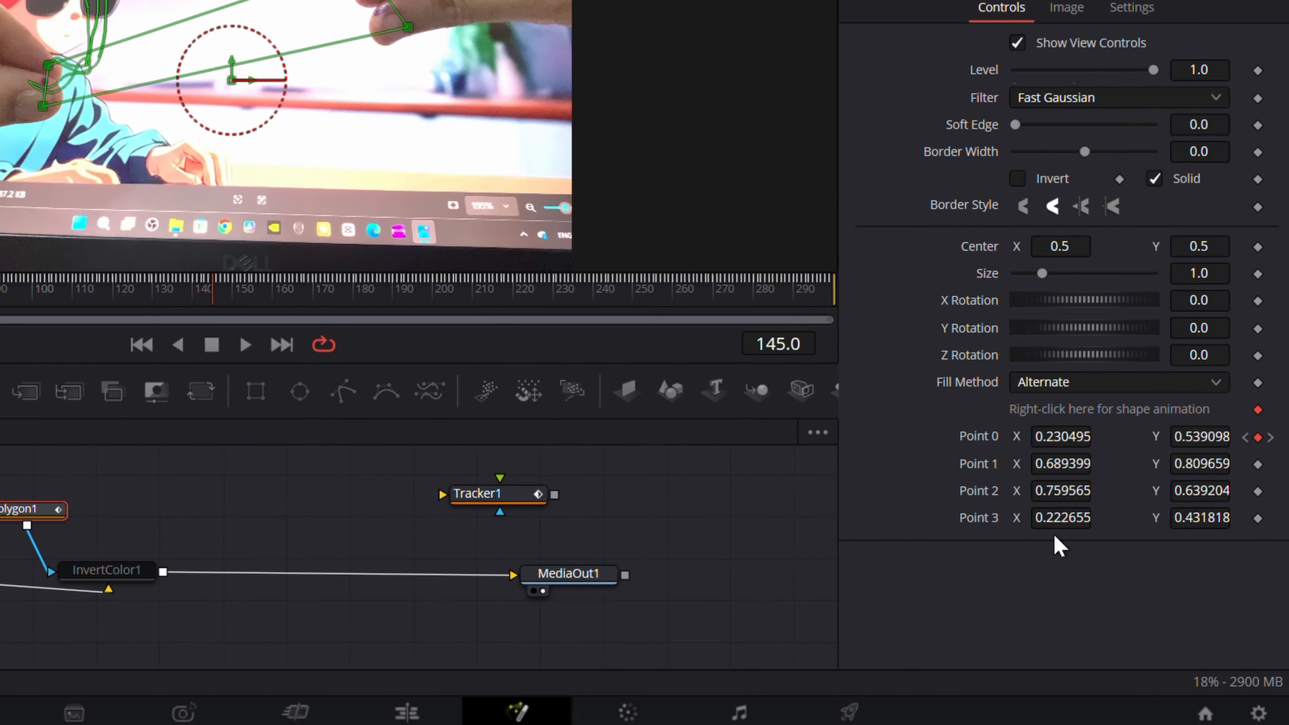
# Connect Polygon1's Points 3, 1 and 2 to the positions of the remaining Tracker1 point paths.
pyautogui.rightClick(1029, 486)
pyautogui.click(858, 491)
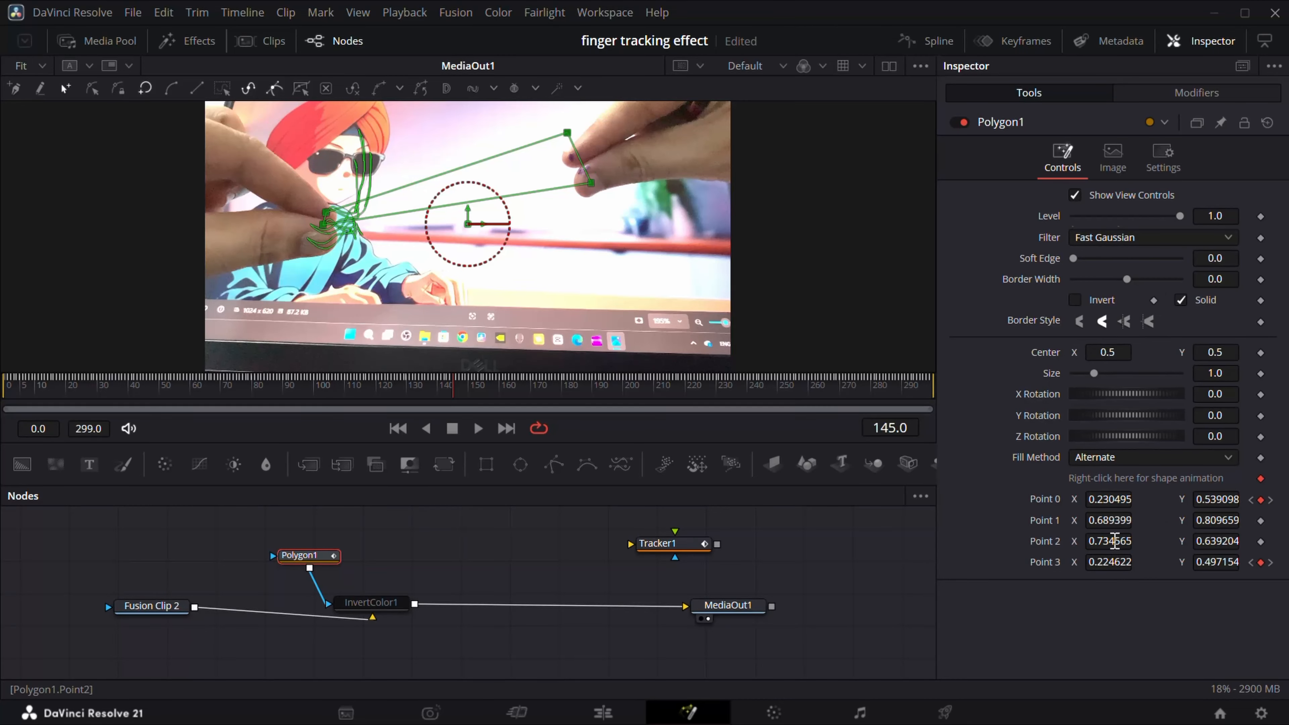
pyautogui.rightClick(1112, 520)
pyautogui.click(936, 432)
pyautogui.rightClick(1080, 539)
pyautogui.click(1066, 471)
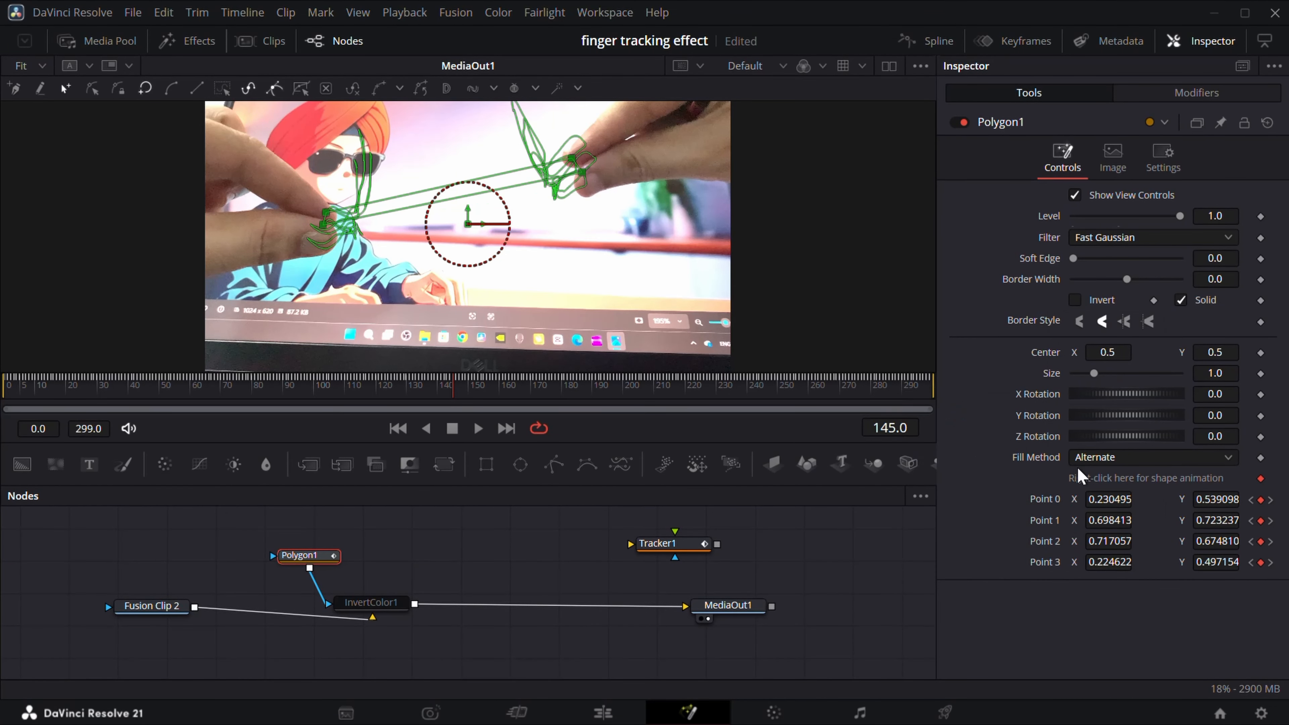
# Re-enable the Invert Color node and scrub the timeline to review the tracked polygon.
pyautogui.click(371, 603)
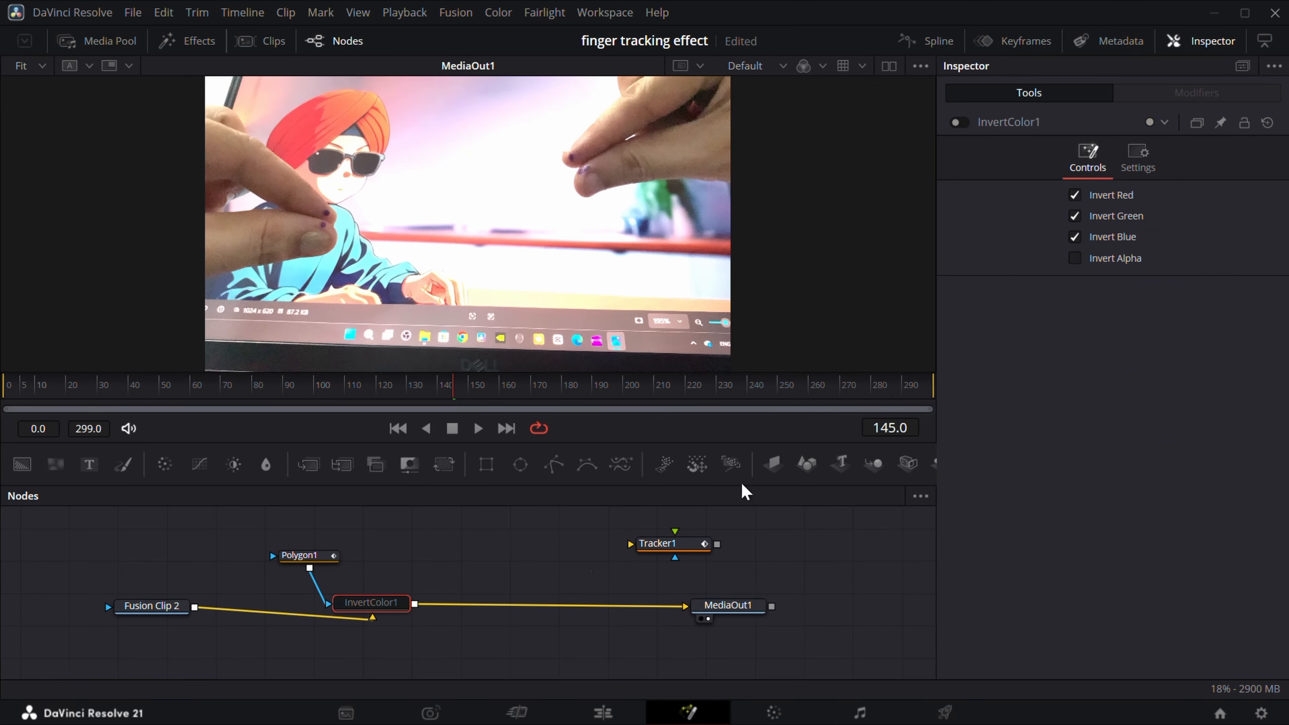
pyautogui.click(960, 123)
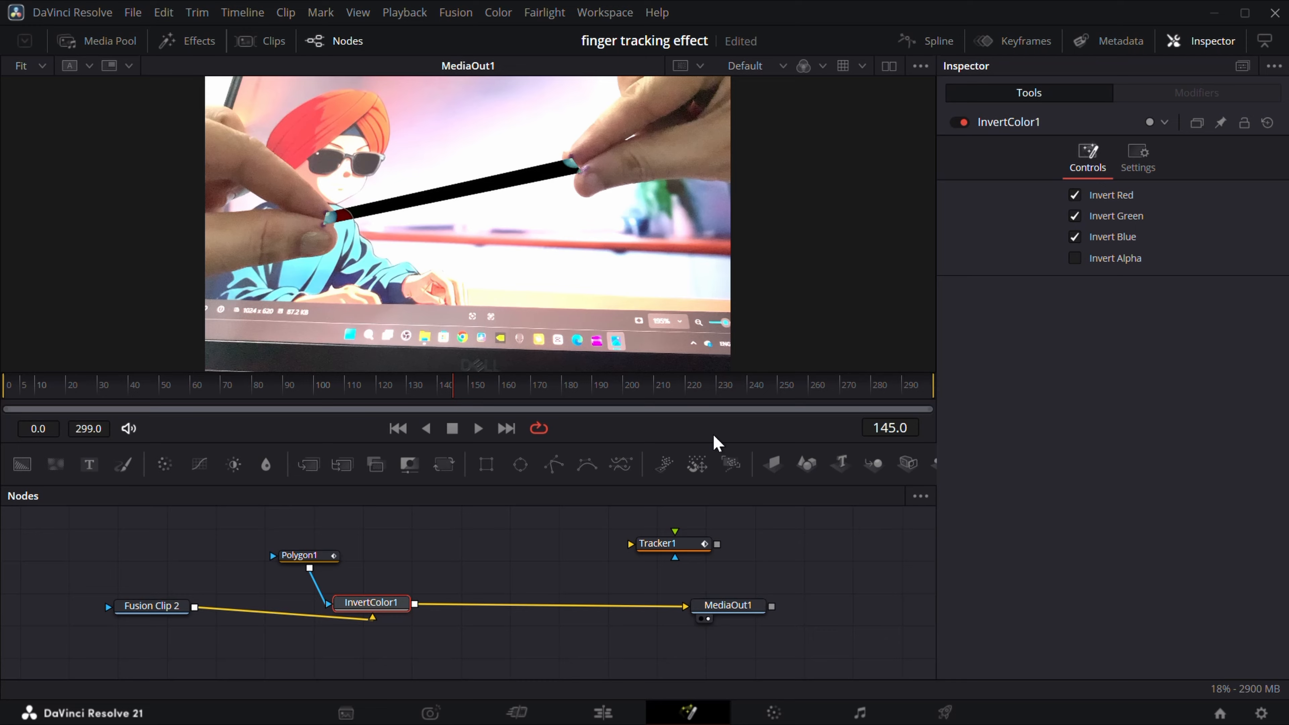
pyautogui.click(319, 557)
pyautogui.moveTo(446, 391); pyautogui.dragTo(747, 384)
pyautogui.click(395, 542)
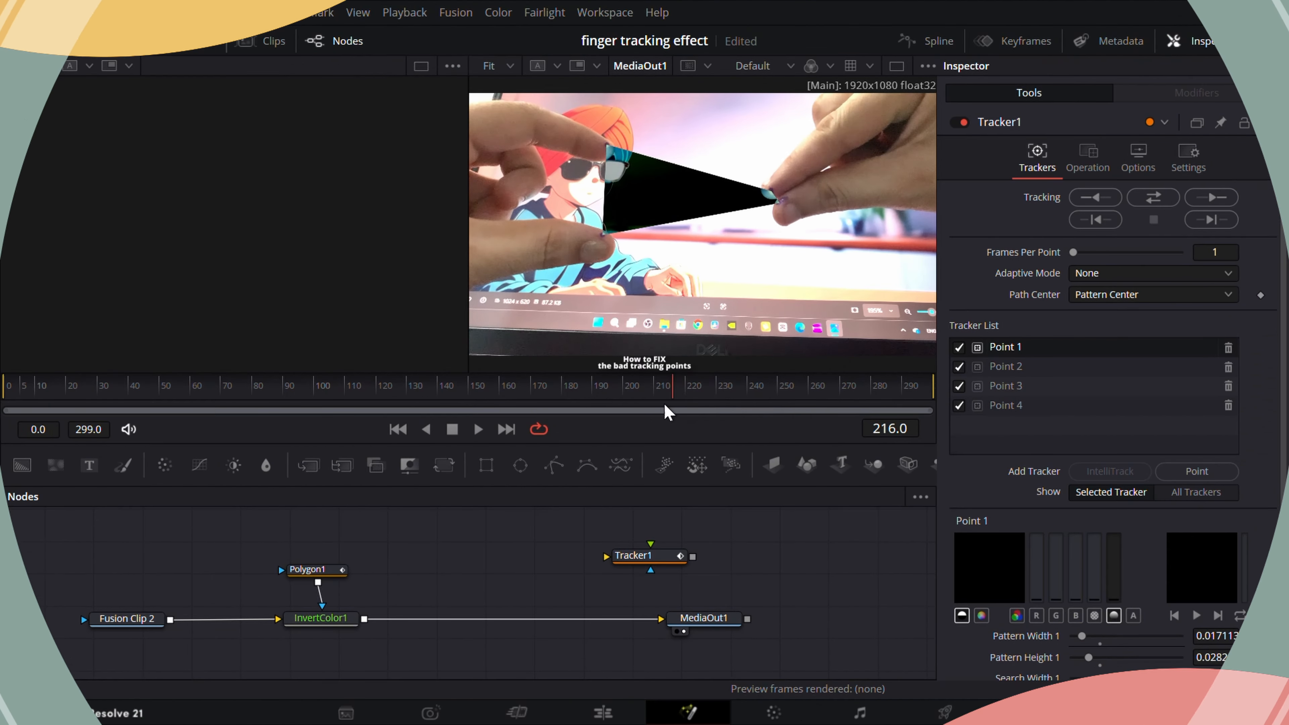
pyautogui.moveTo(668, 412); pyautogui.dragTo(809, 404)
pyautogui.moveTo(894, 541)
pyautogui.mouseDown()
pyautogui.moveTo(880, 541)
pyautogui.moveTo(895, 542)
pyautogui.mouseUp()
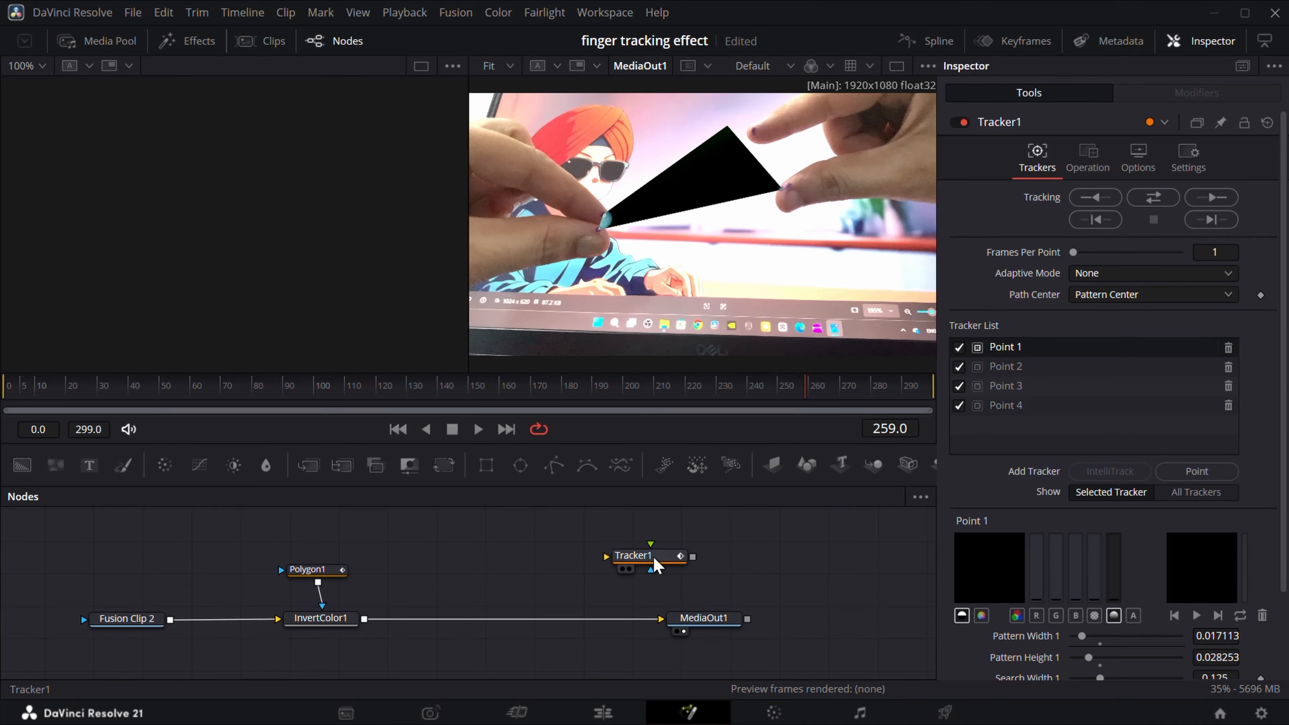
# Isolate tracker Point 3 and reposition it onto the right fingertip at frame 258.
pyautogui.click(654, 565)
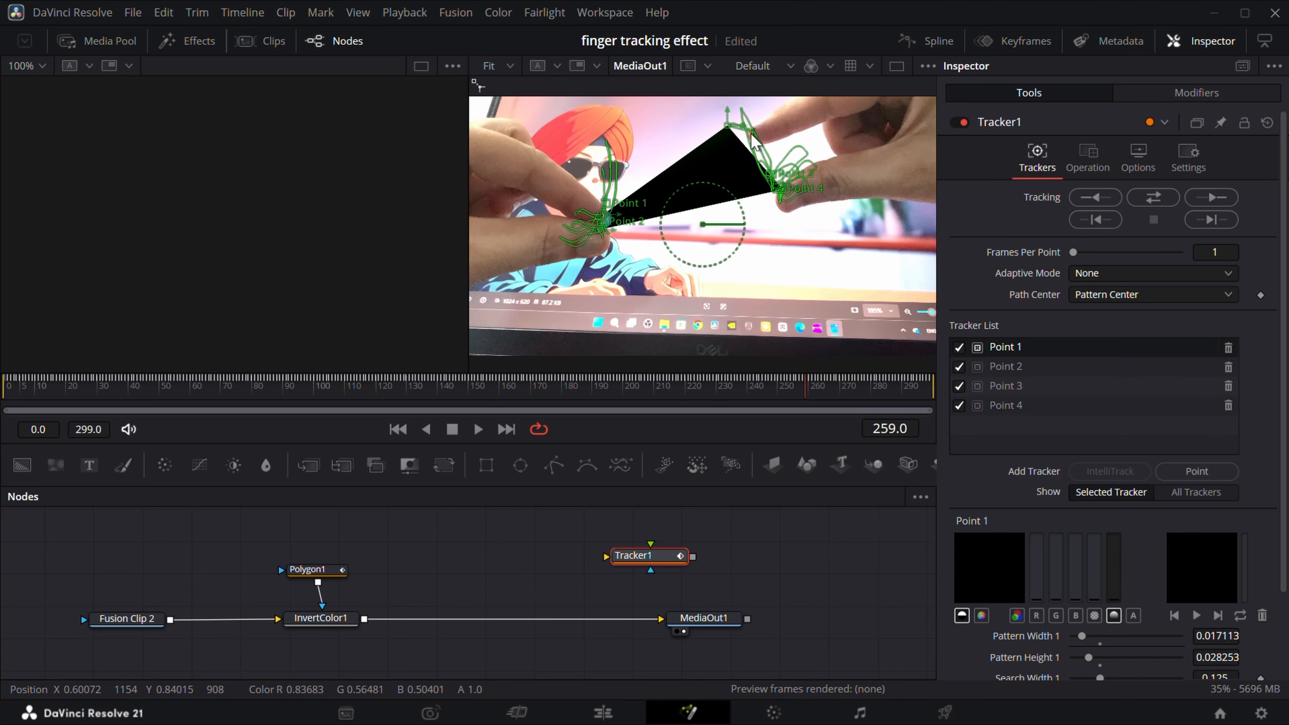
pyautogui.click(959, 406)
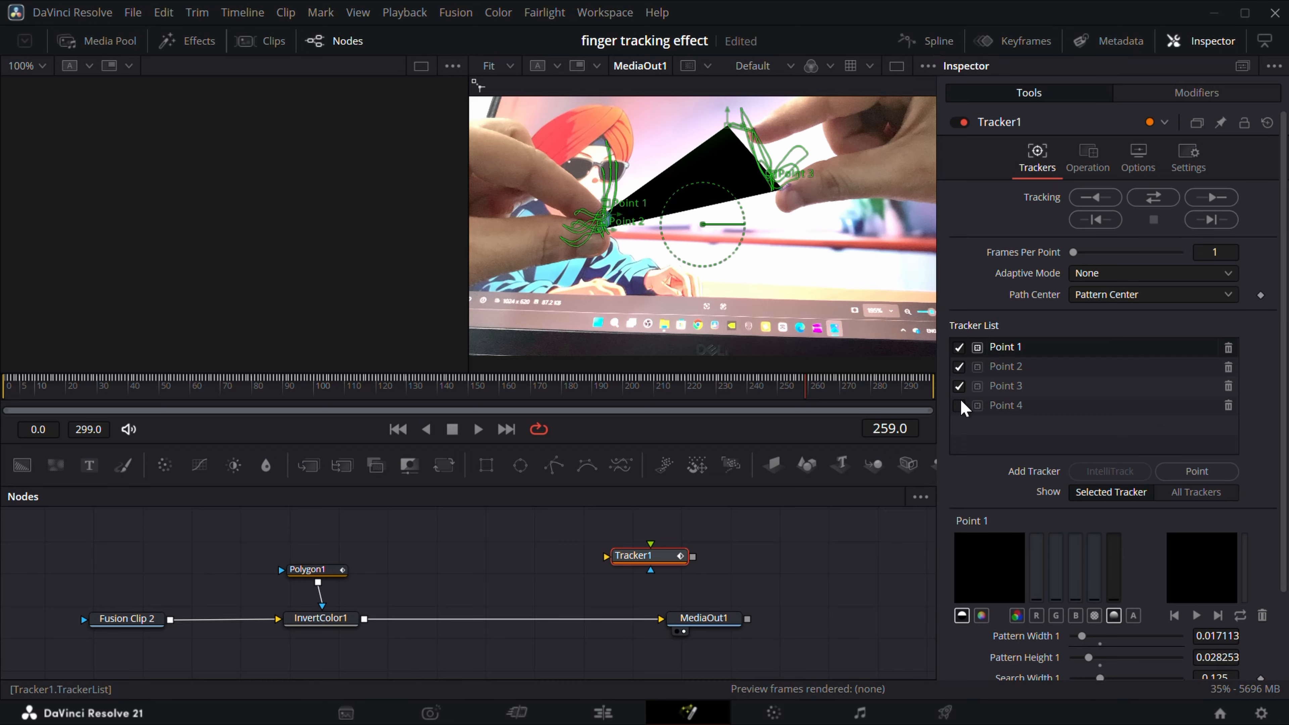
pyautogui.click(959, 366)
pyautogui.click(959, 347)
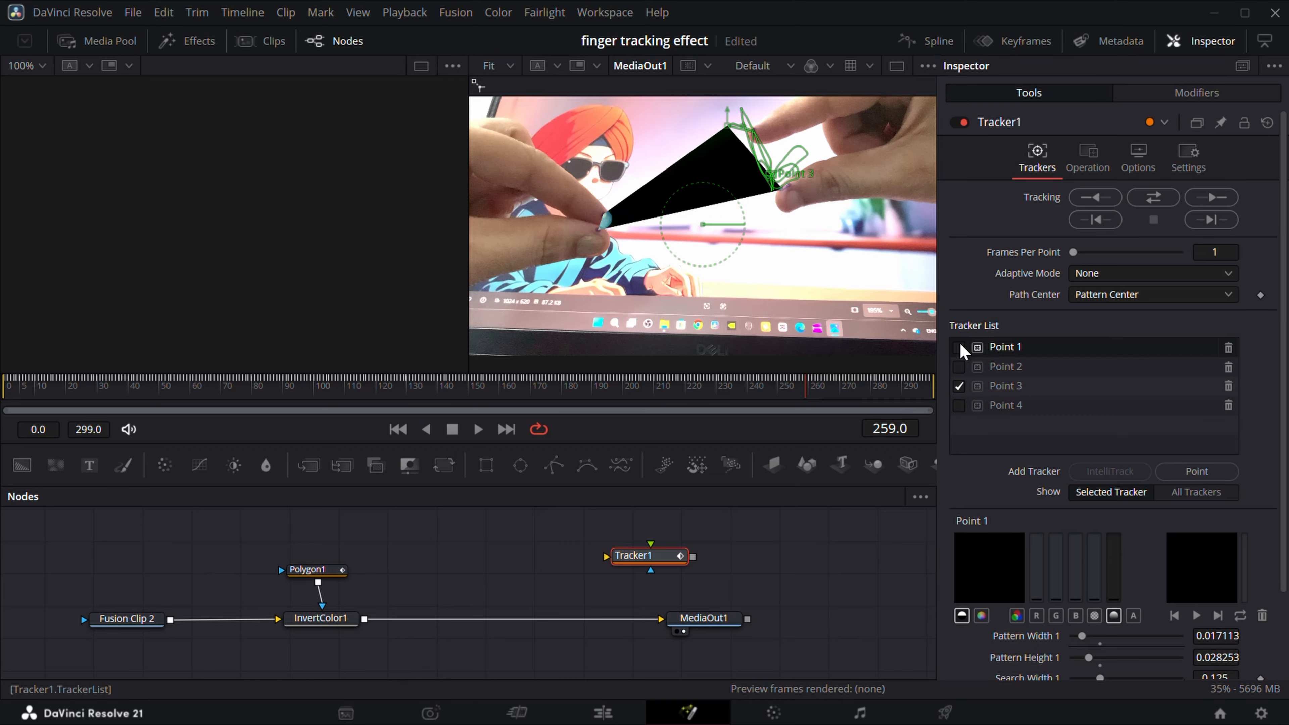
pyautogui.click(1003, 389)
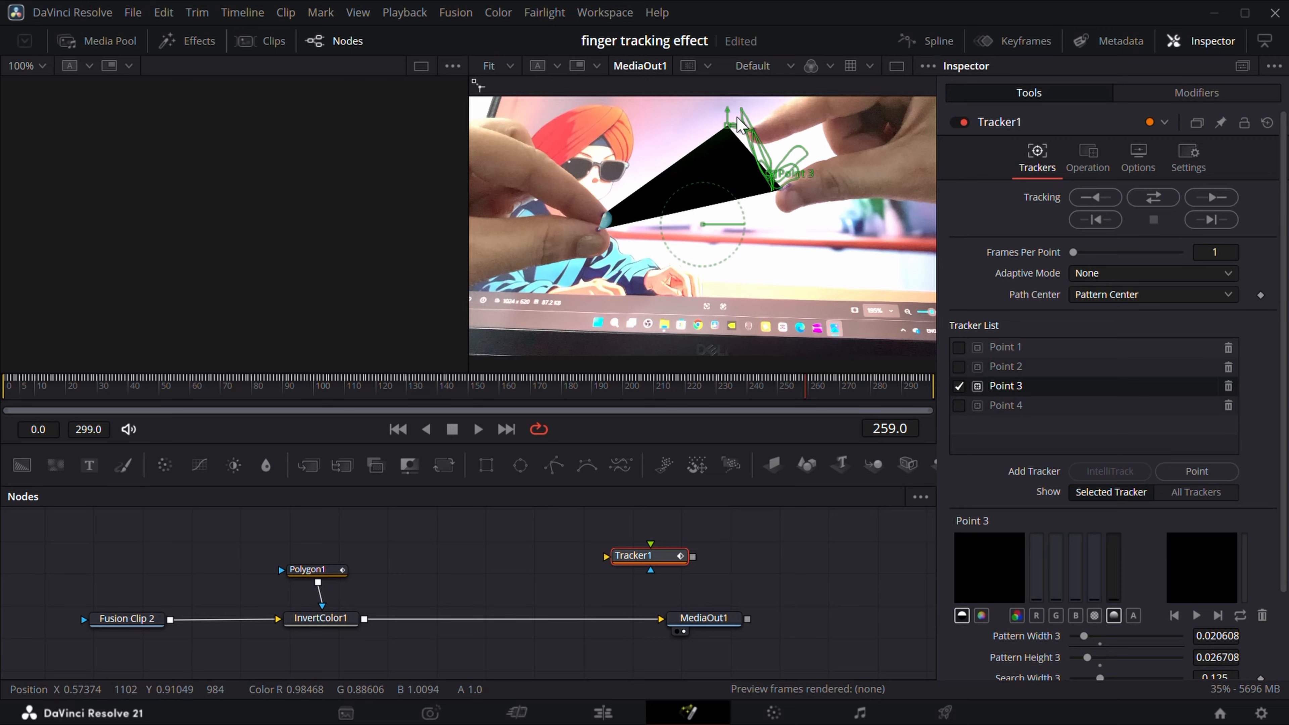
pyautogui.scroll(3, 745, 127)
pyautogui.scroll(5, 750, 136)
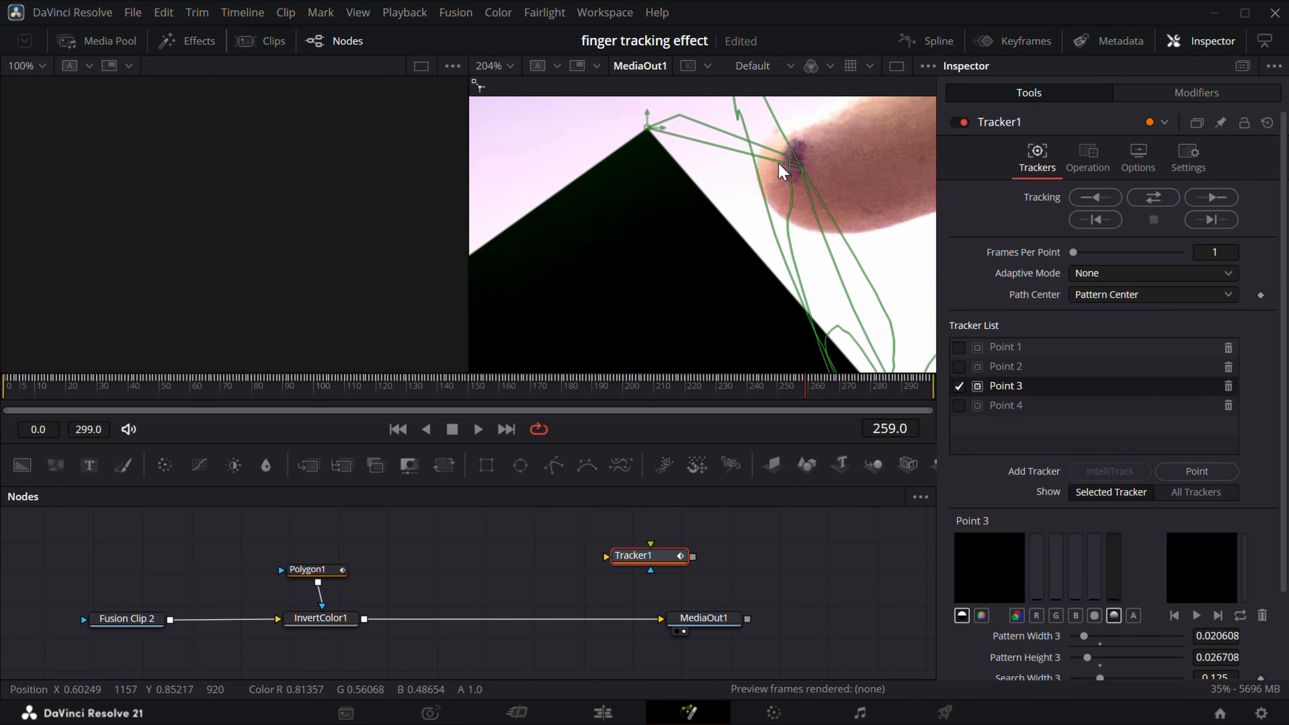
pyautogui.click(799, 393)
pyautogui.moveTo(799, 395); pyautogui.dragTo(807, 395)
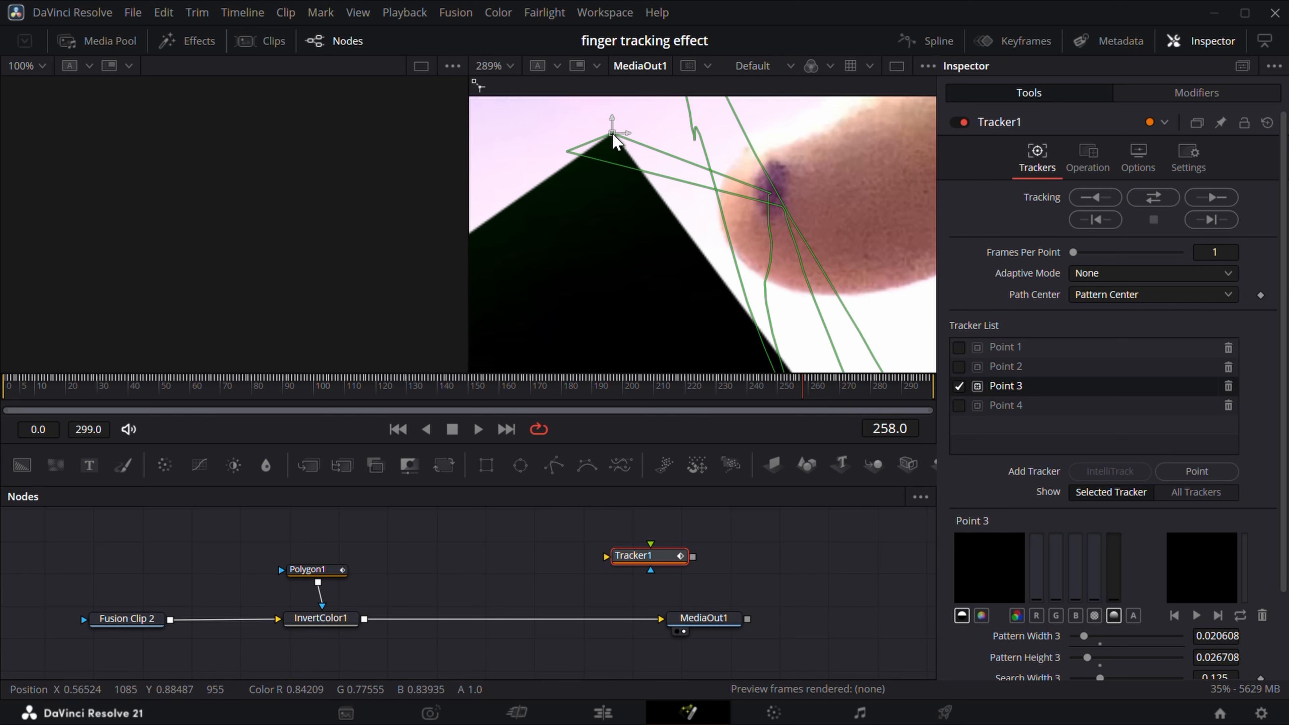
pyautogui.moveTo(616, 136); pyautogui.dragTo(770, 192)
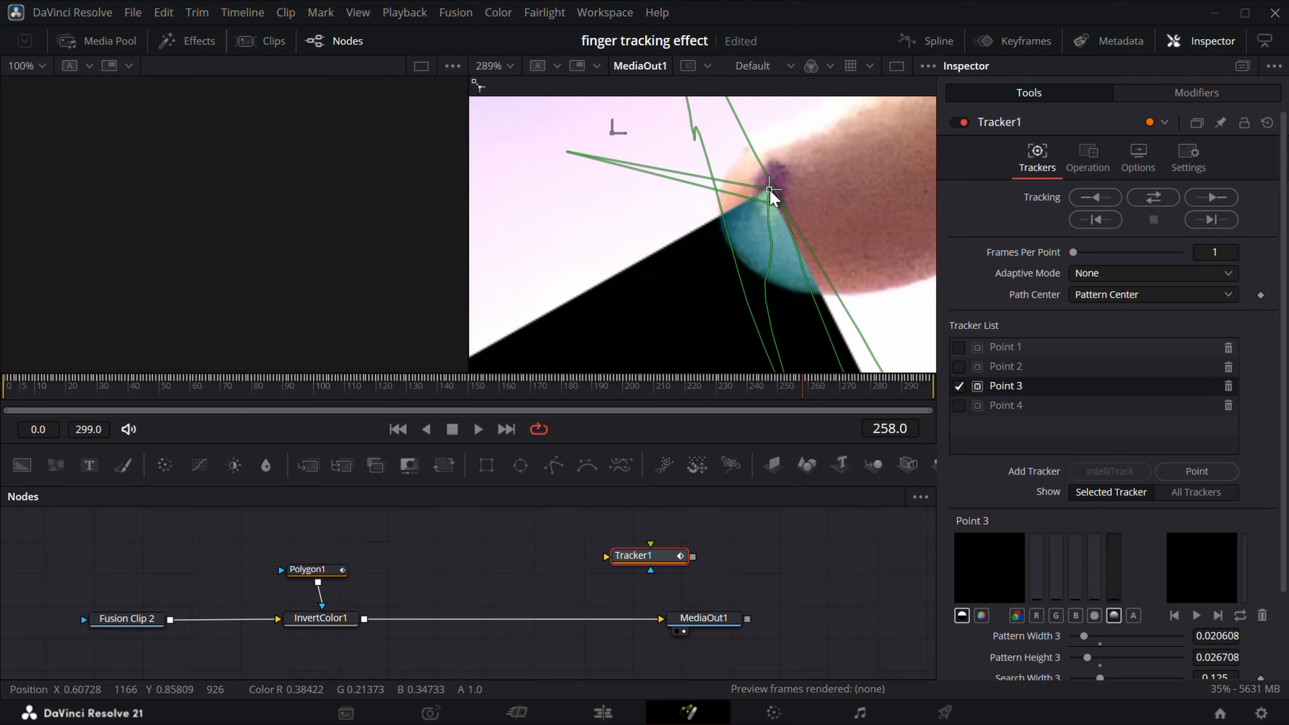
# Reposition tracker Point 3 onto the right fingertip at frame 259 and step on to frame 260.
pyautogui.moveTo(808, 399); pyautogui.dragTo(811, 399)
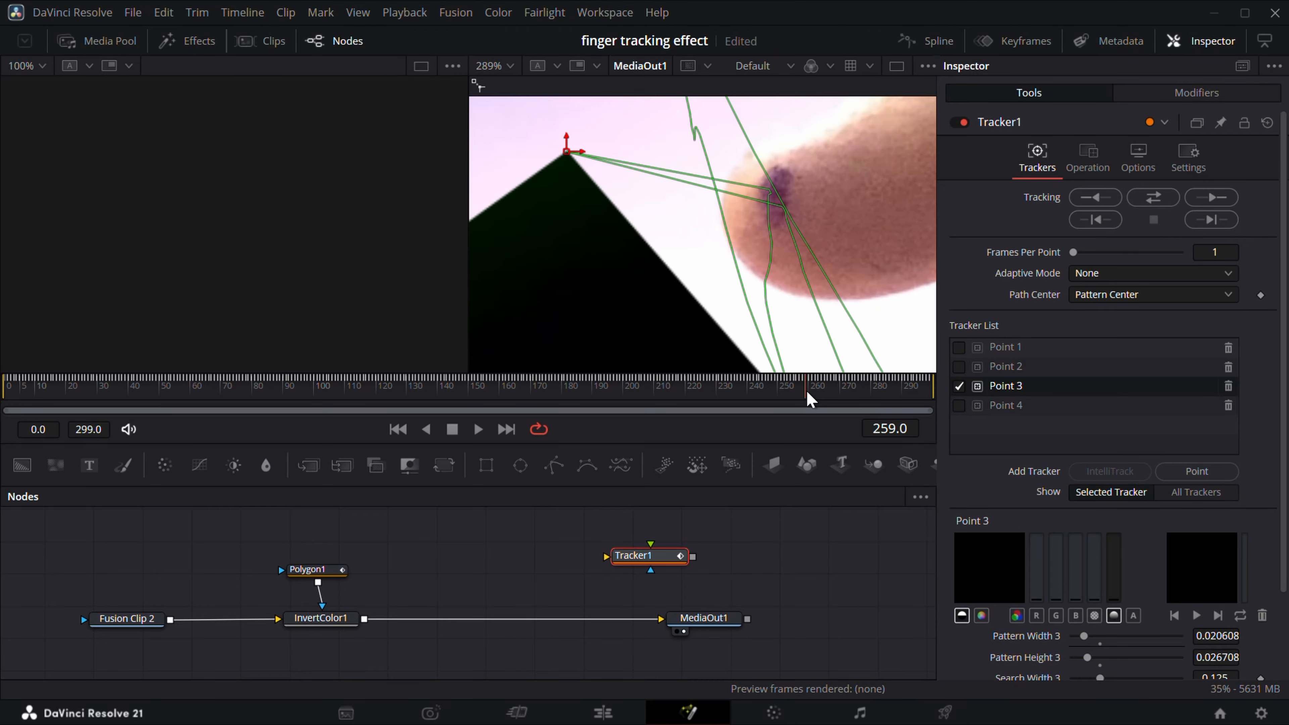
pyautogui.moveTo(566, 151); pyautogui.dragTo(775, 195)
pyautogui.moveTo(812, 388)
pyautogui.mouseDown()
pyautogui.moveTo(800, 384)
pyautogui.moveTo(827, 391)
pyautogui.moveTo(808, 389)
pyautogui.mouseUp()
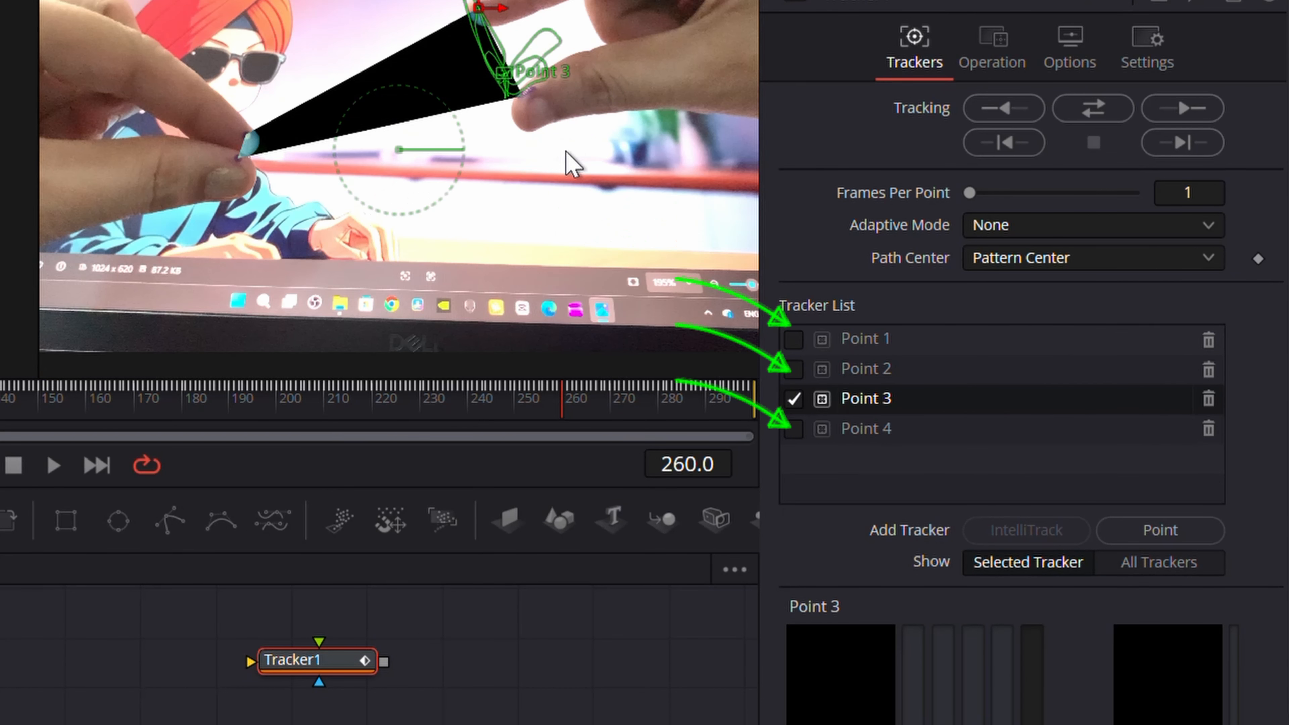
pyautogui.click(552, 403)
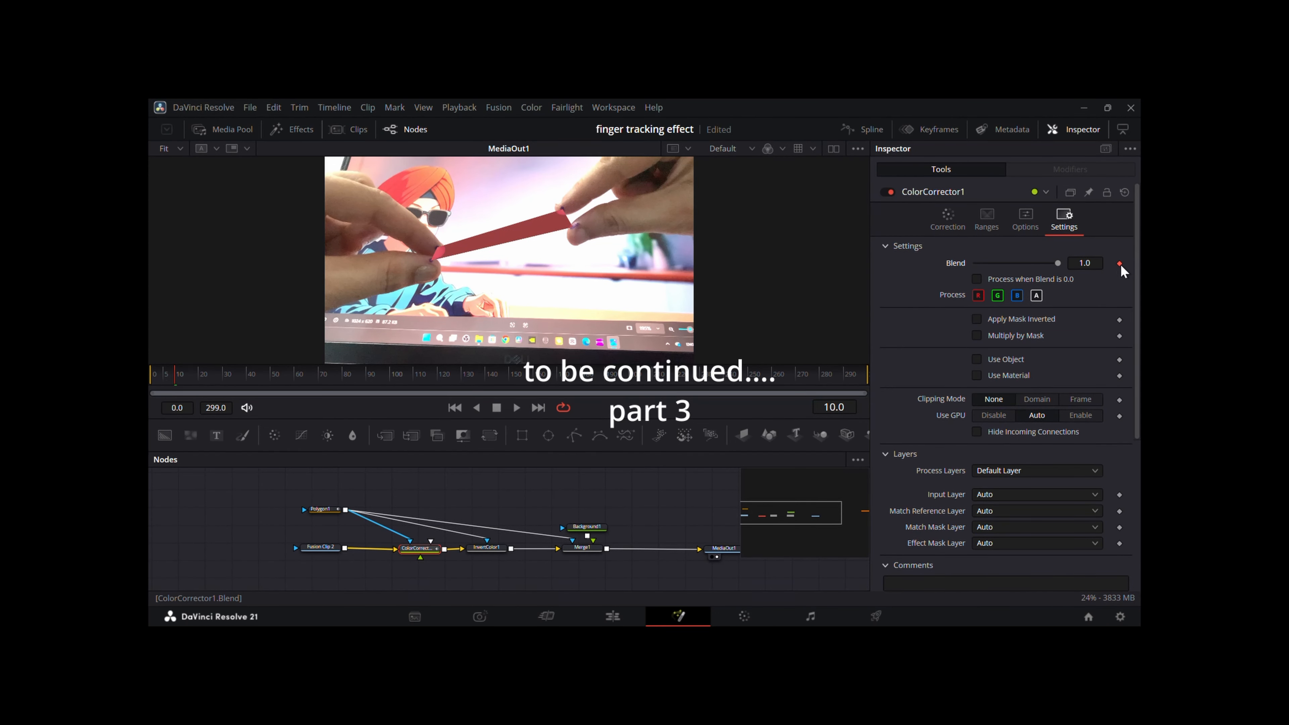
# Animate ColorCorrector1's Blend with a keyframe around frame 21.
pyautogui.press('Right')
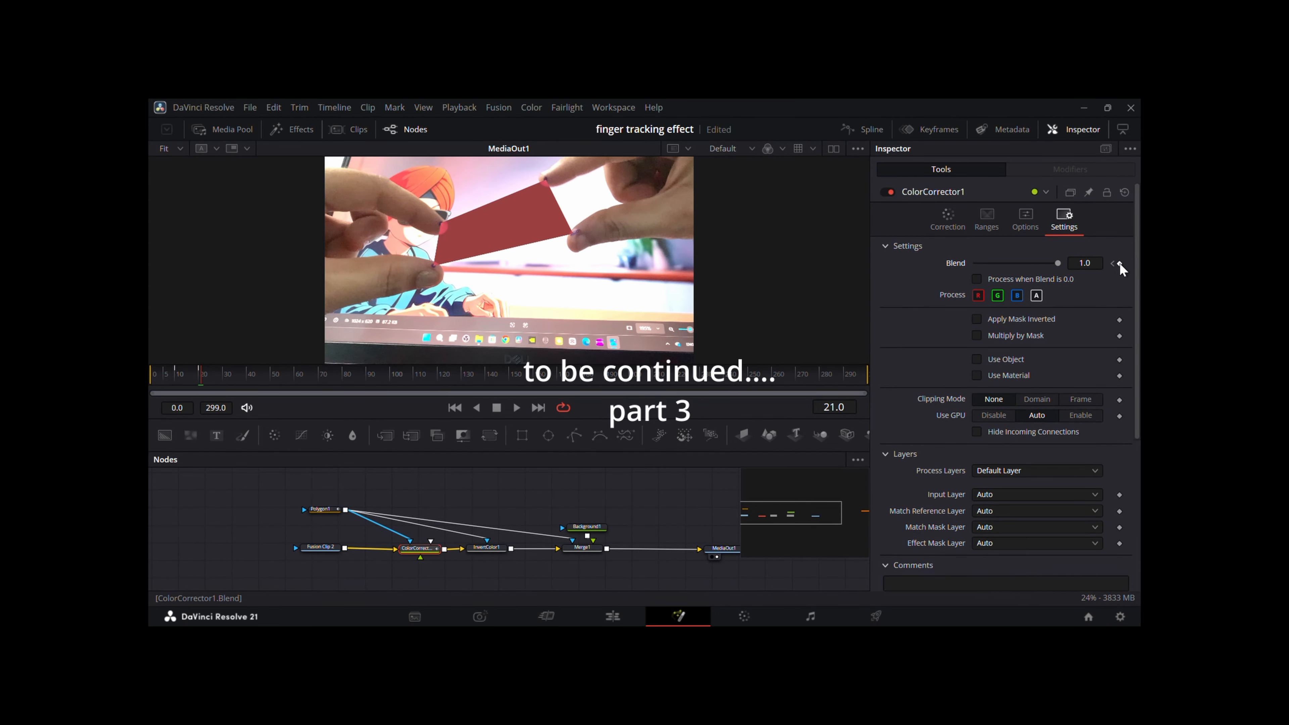
pyautogui.moveTo(1058, 263); pyautogui.dragTo(879, 272)
pyautogui.press('Left')
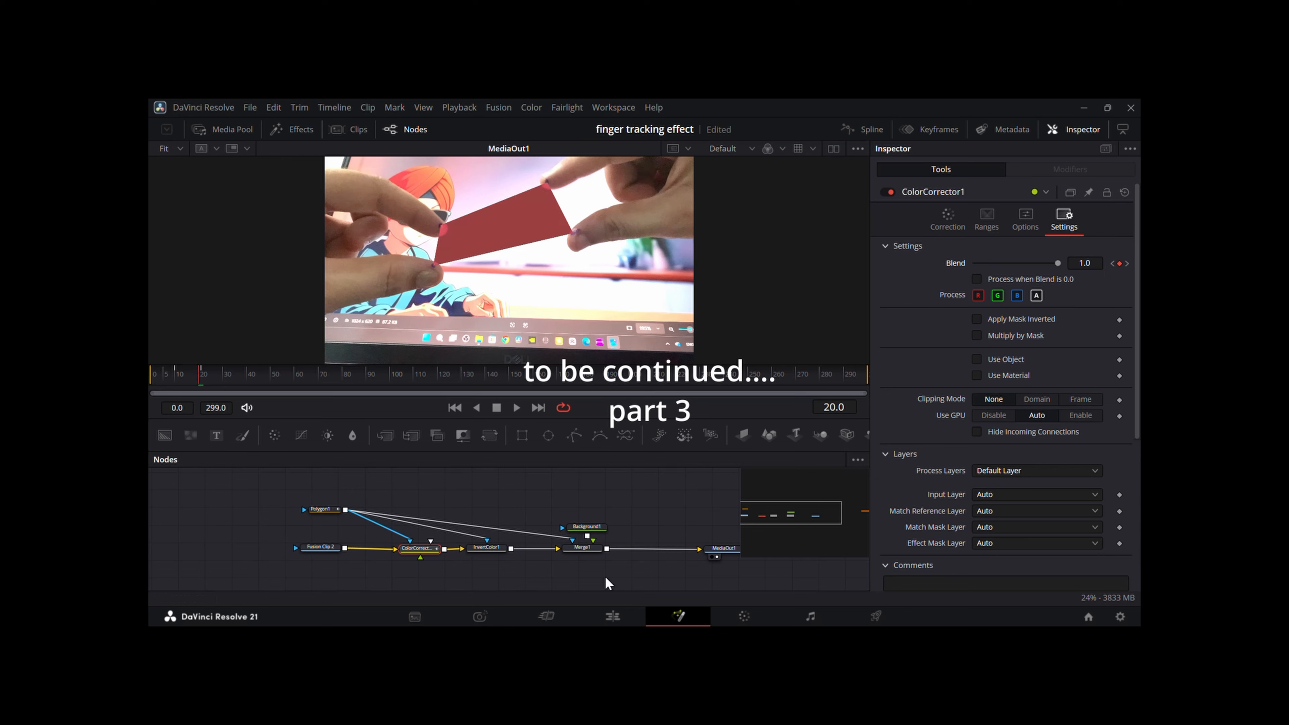
# Keyframe InvertColor1's Blend to 0.0 at frame 31 and return to frame 30.
pyautogui.click(486, 547)
pyautogui.click(1025, 220)
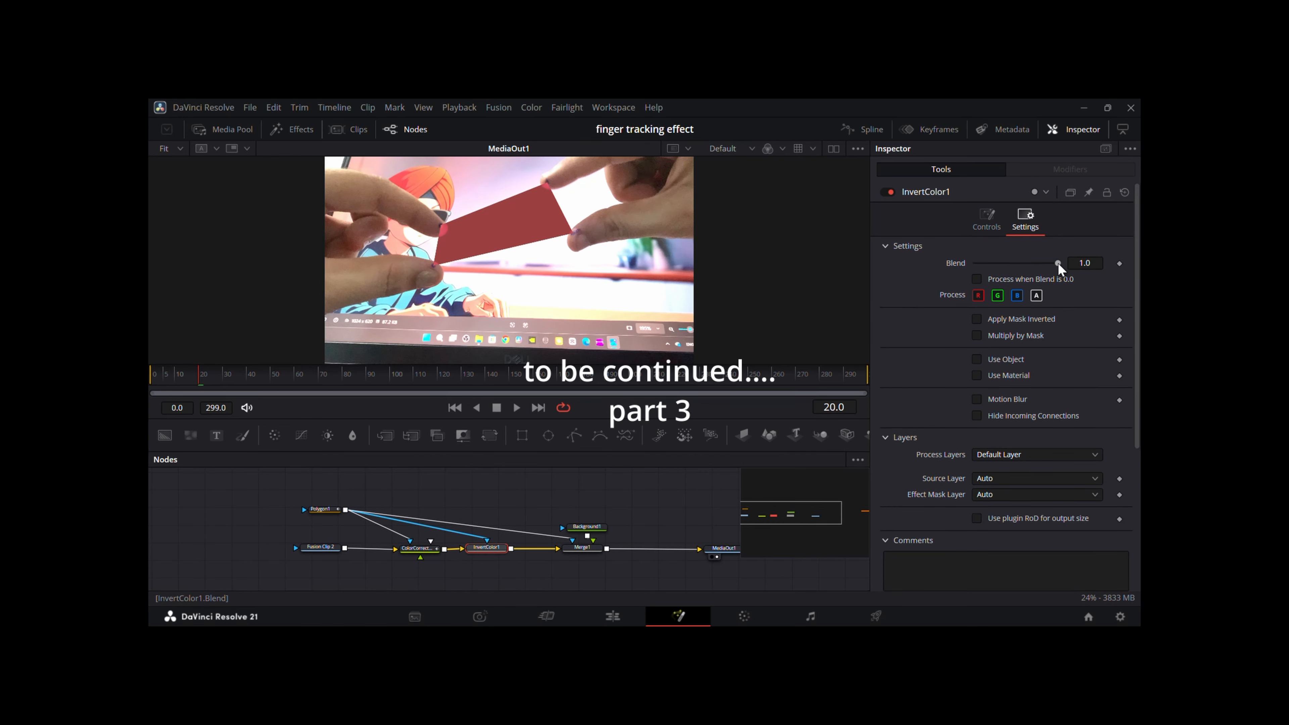
pyautogui.press('Left')
pyautogui.press('space')
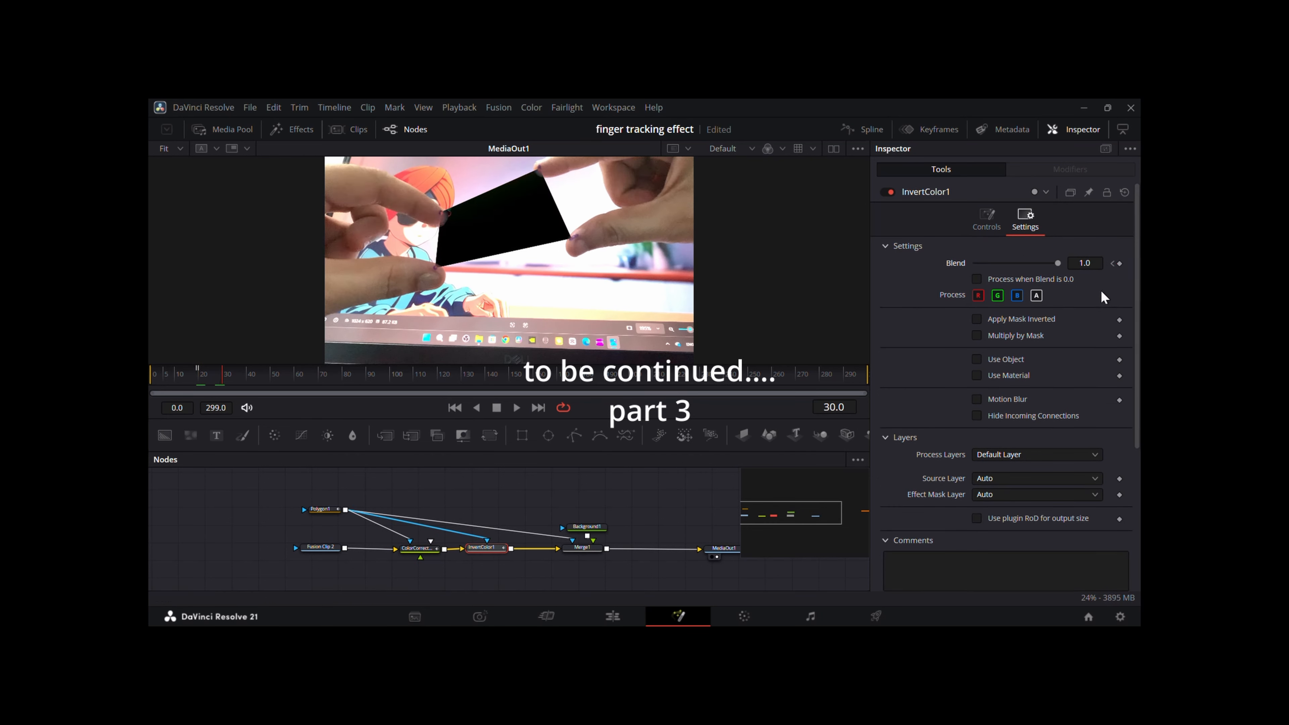
pyautogui.moveTo(1059, 264); pyautogui.dragTo(907, 267)
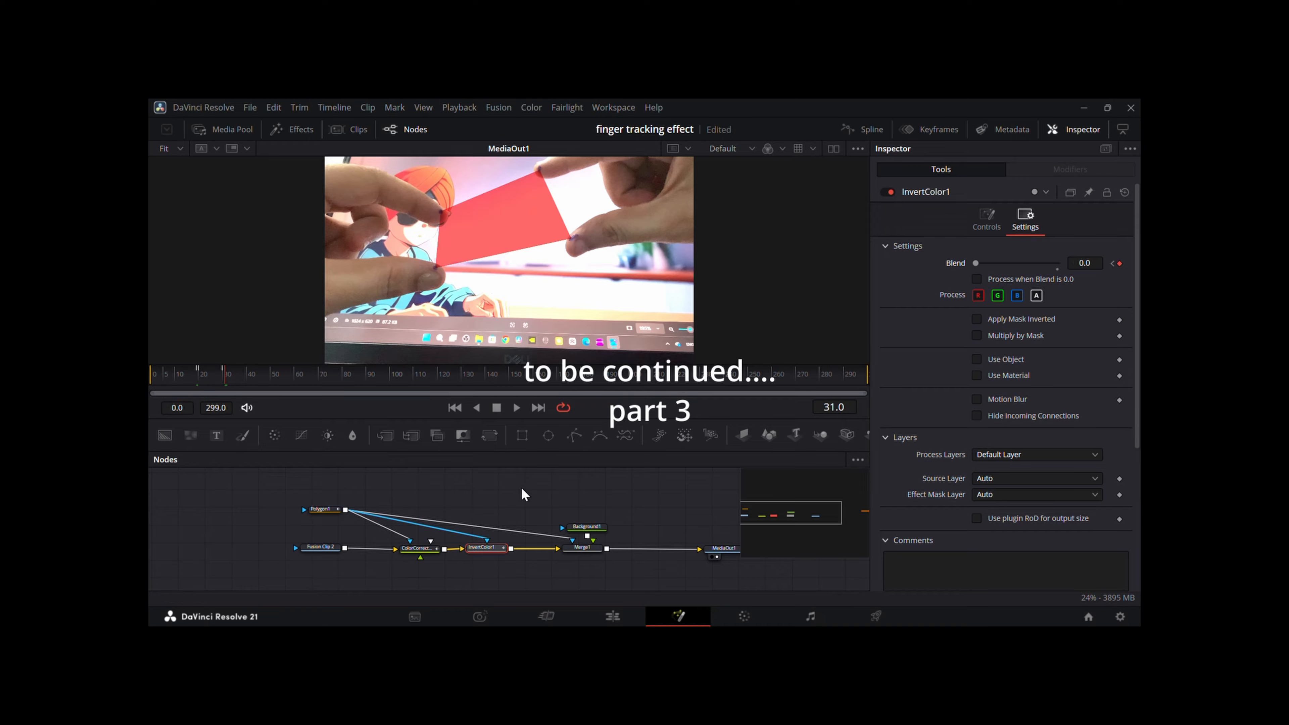
pyautogui.moveTo(226, 376)
pyautogui.mouseDown()
pyautogui.moveTo(211, 376)
pyautogui.moveTo(225, 374)
pyautogui.mouseUp()
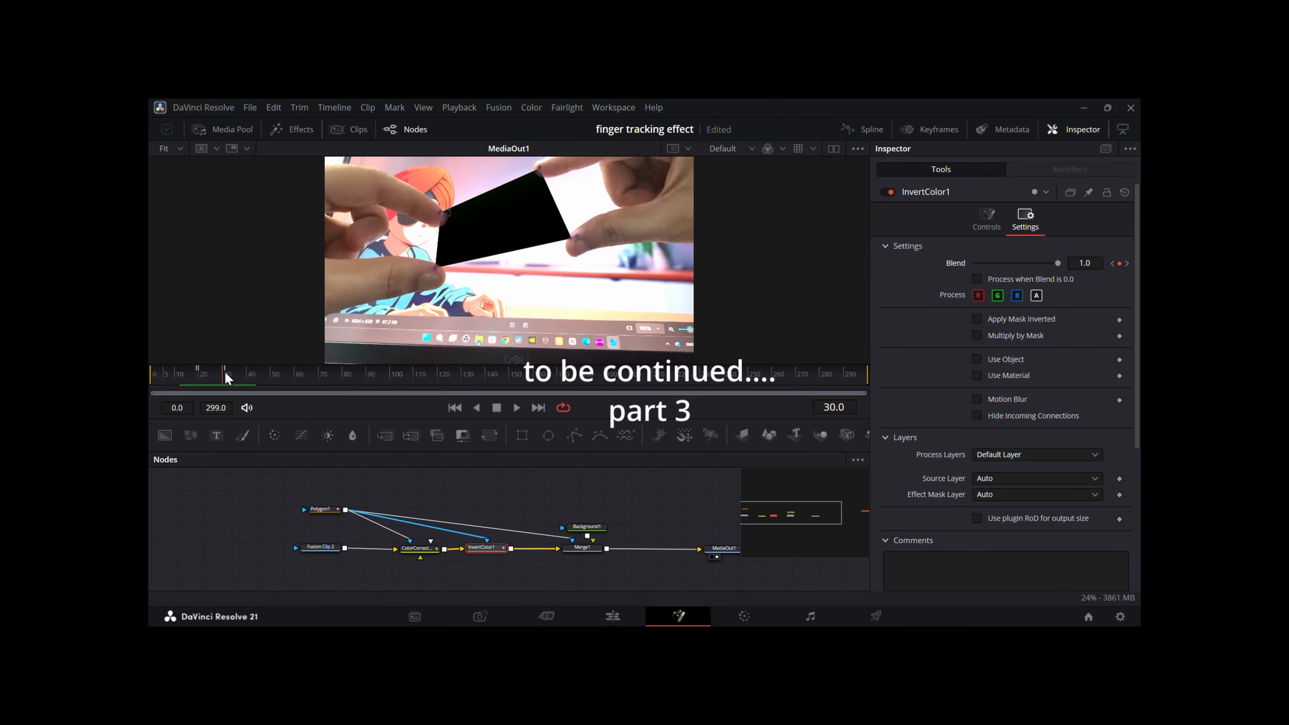